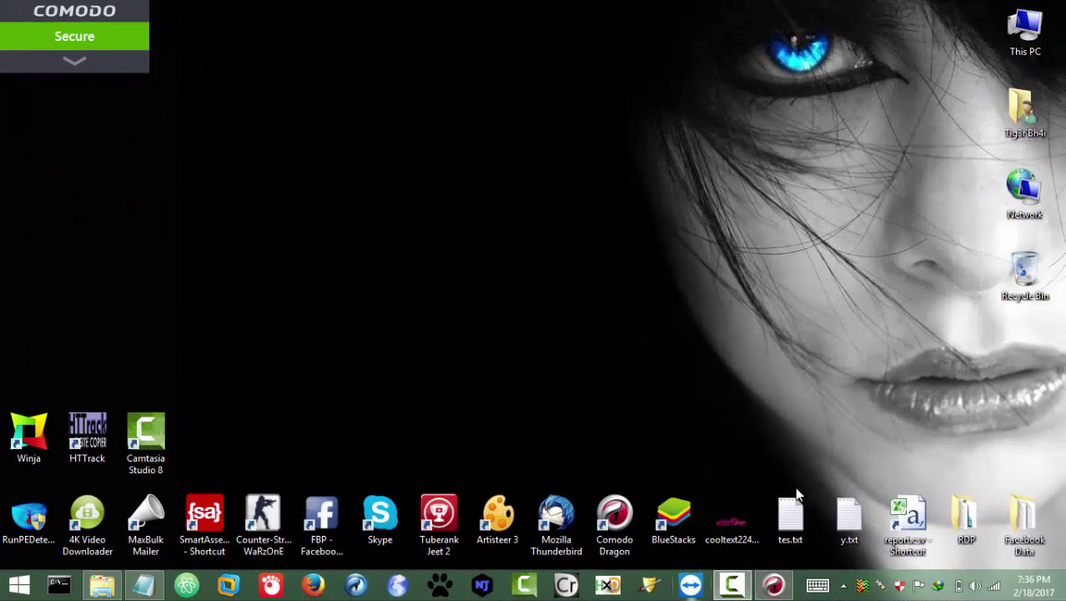
click(775, 587)
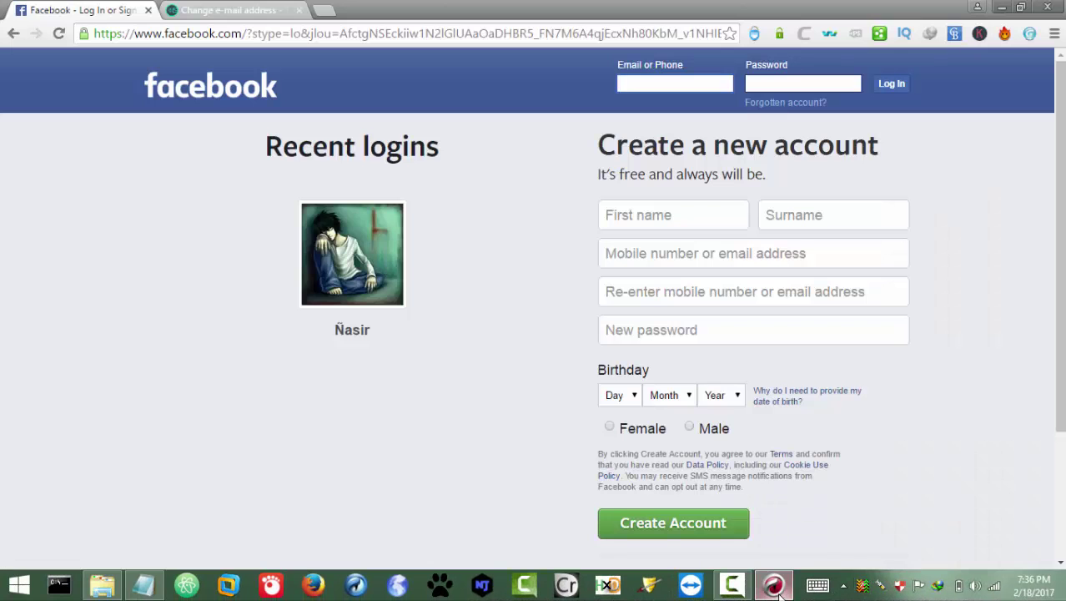
click(634, 220)
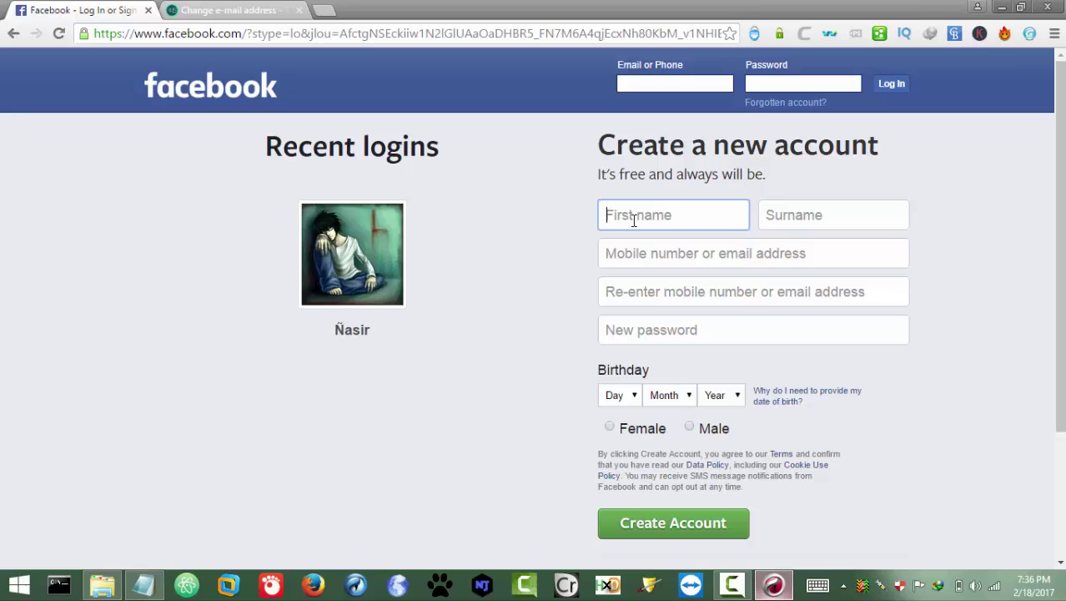
text(Fahad)
key(Tab)
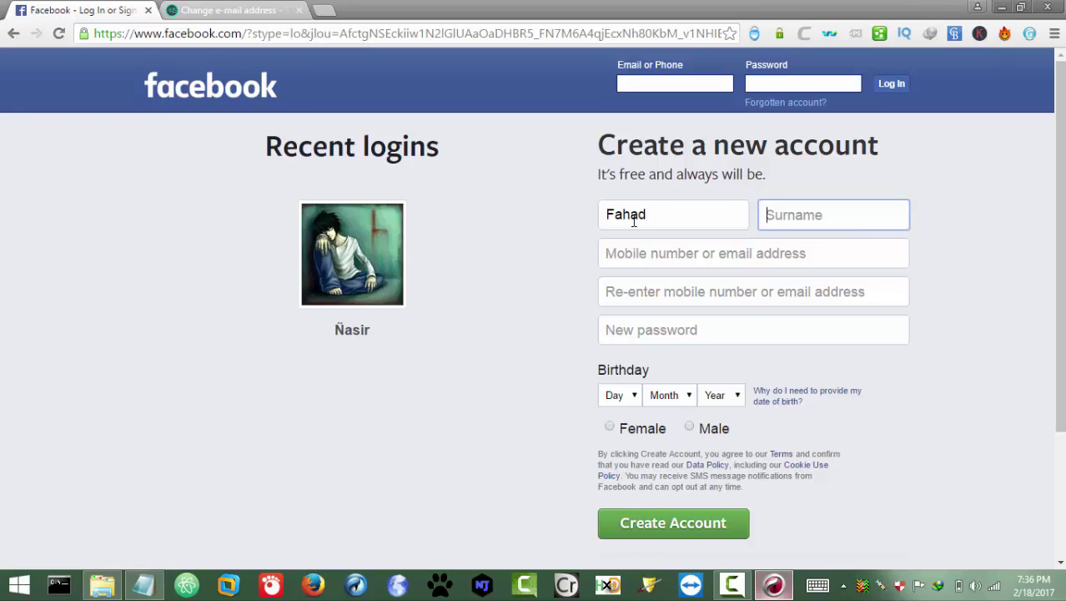
text(K)
key(Down)
key(Return)
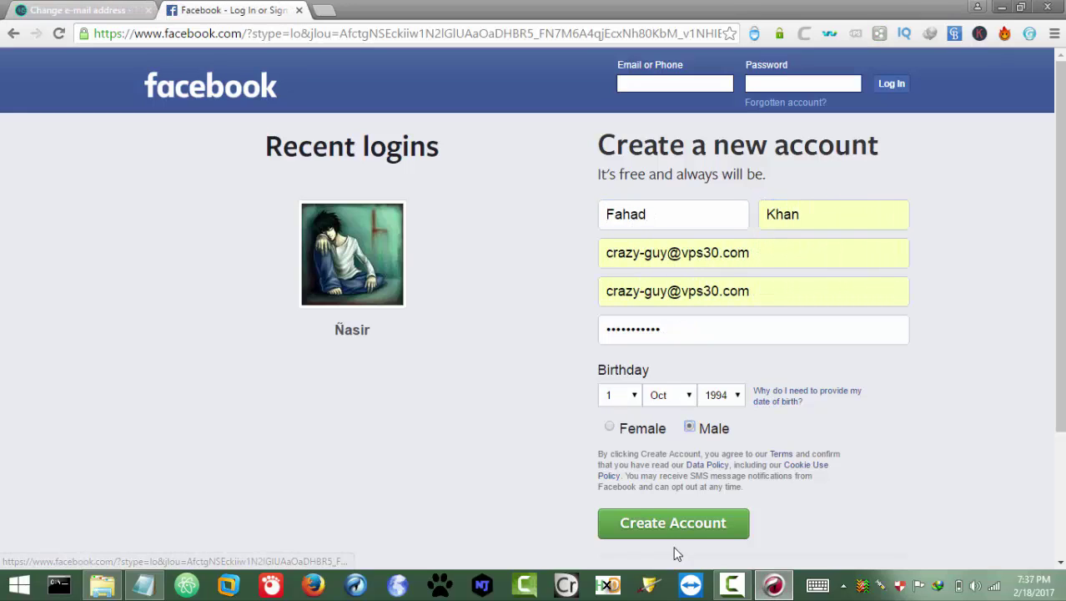
- Create the account and skip the find-your-friends step
click(664, 524)
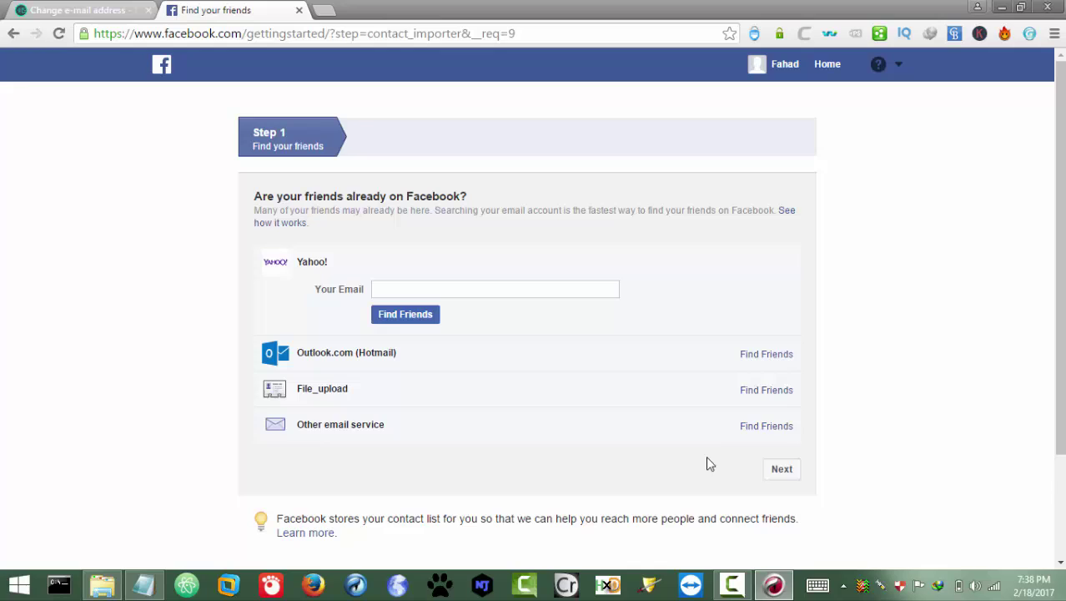
click(773, 470)
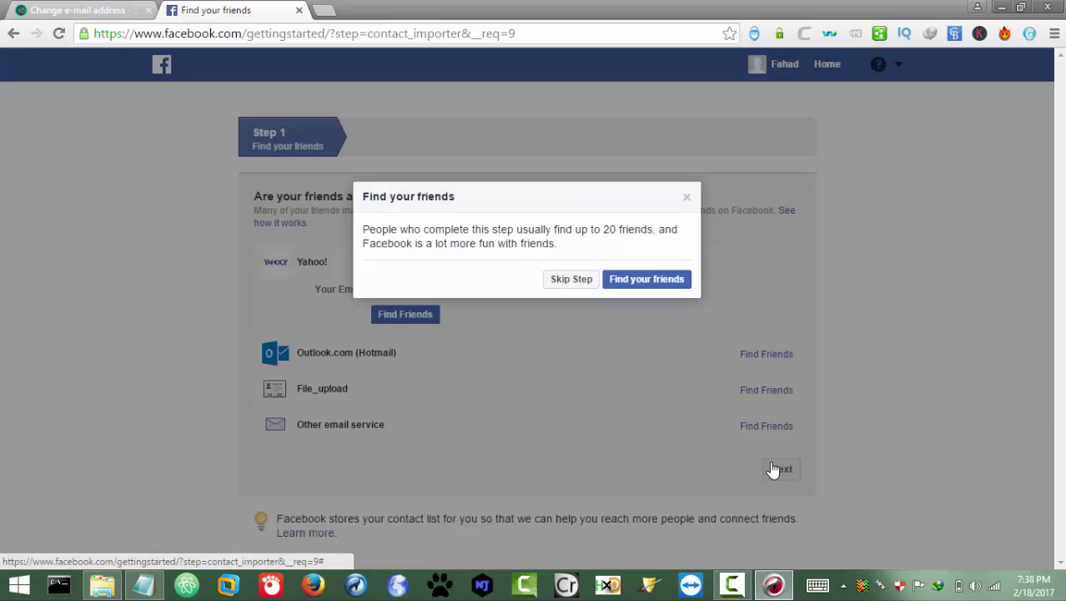
click(582, 286)
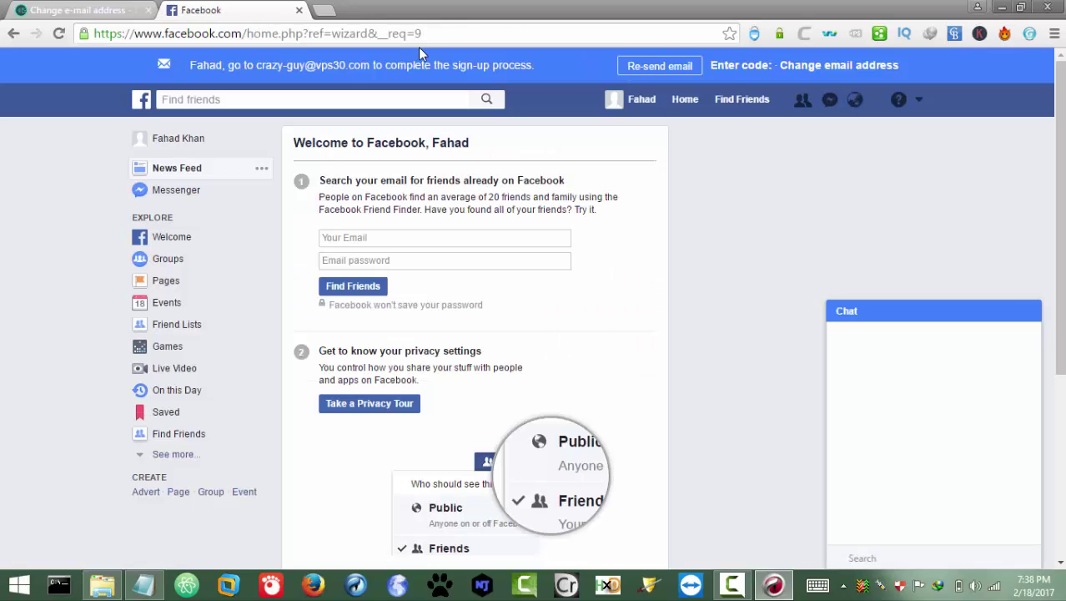
click(731, 71)
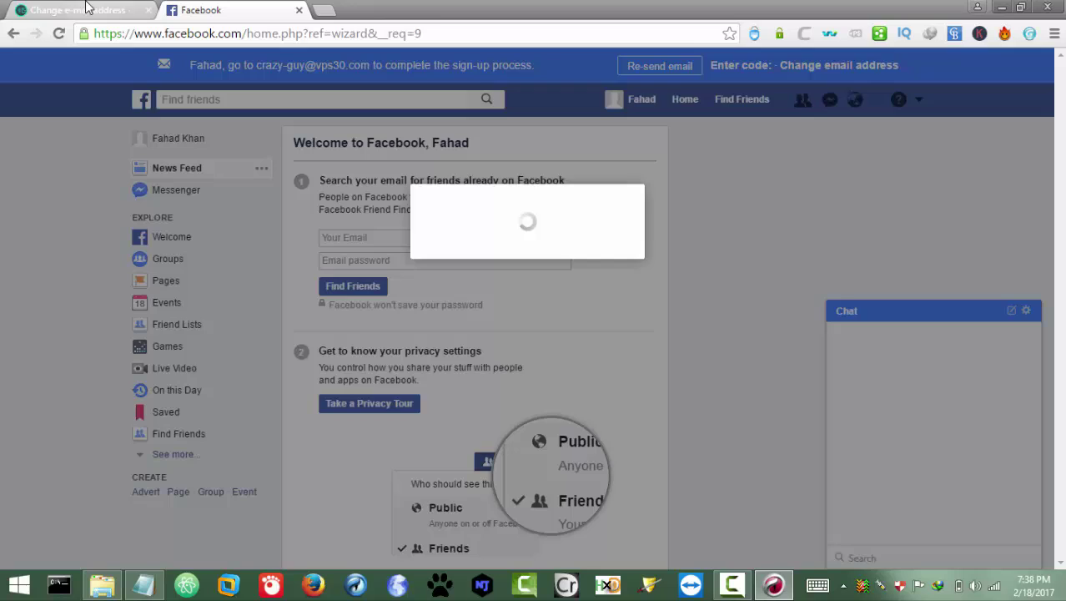
click(88, 8)
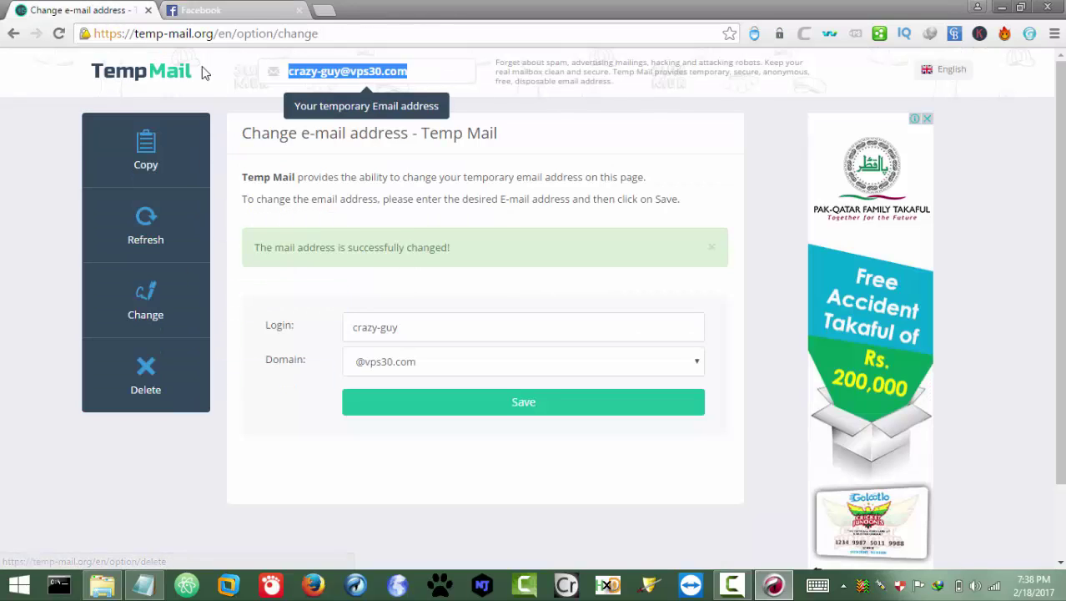
click(178, 73)
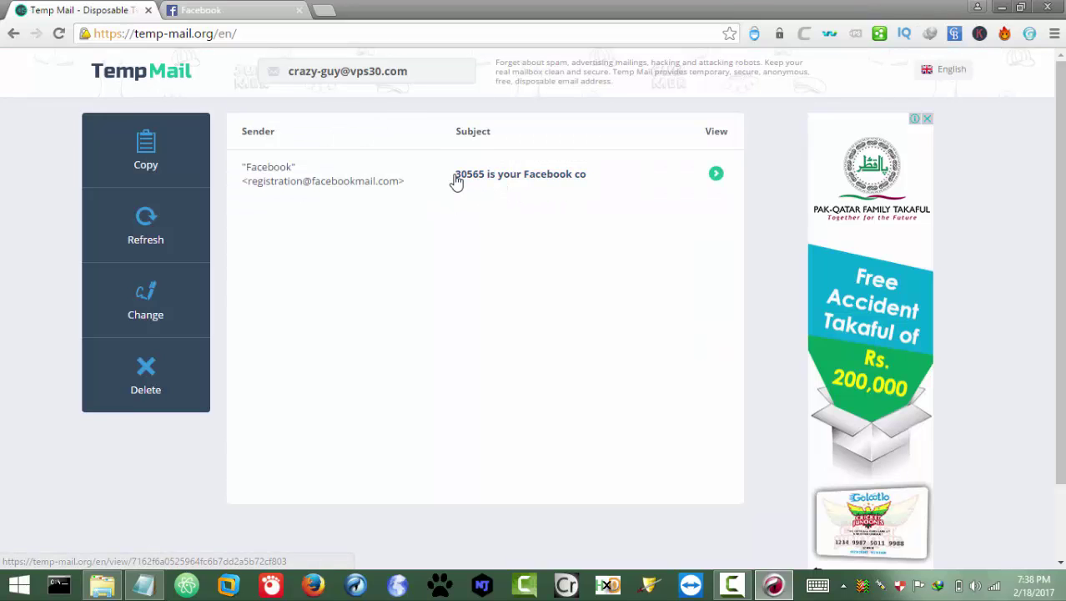
drag(456, 179, 484, 181)
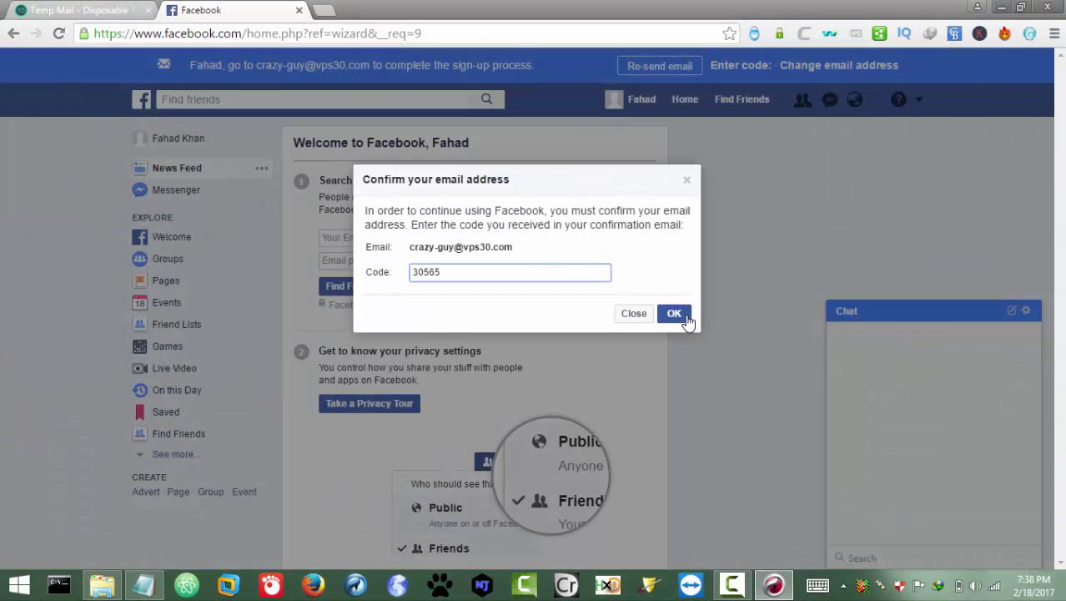
- Confirm the email with the entered code, then go to Settings from the account menu
click(674, 316)
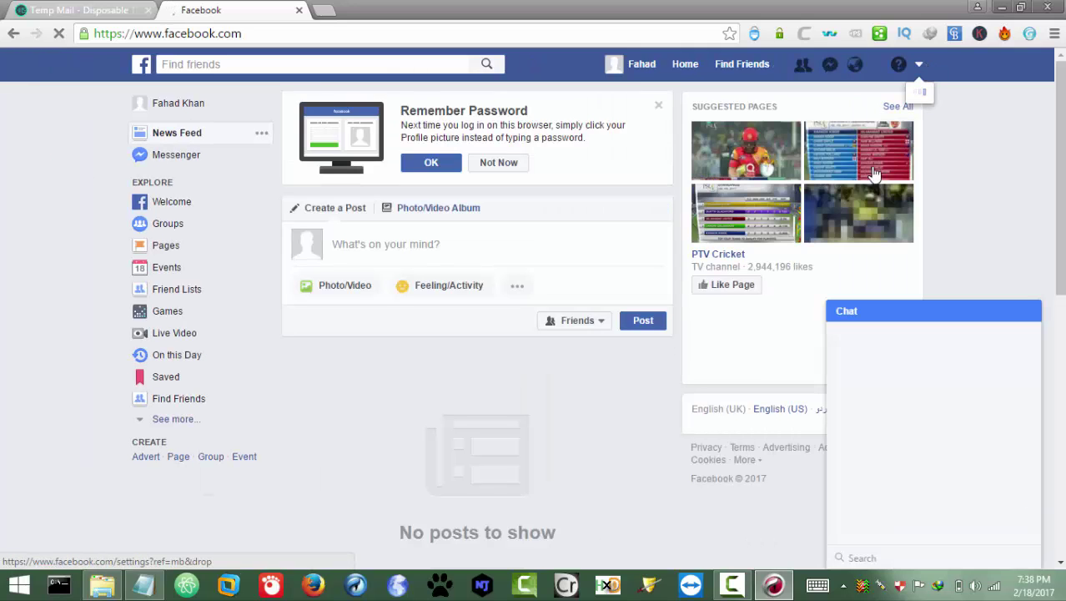
click(919, 67)
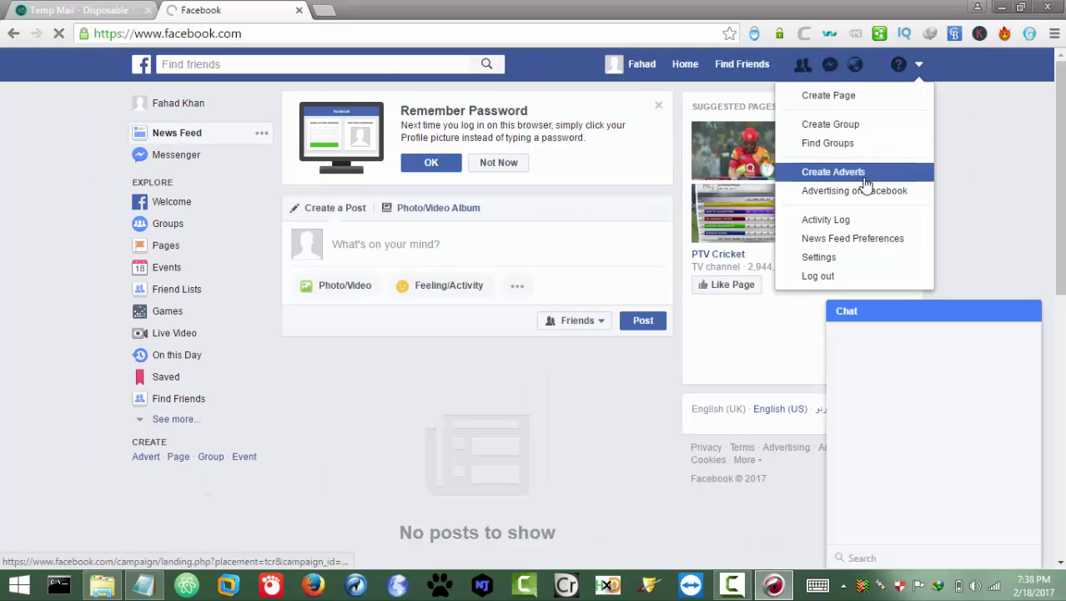
click(819, 258)
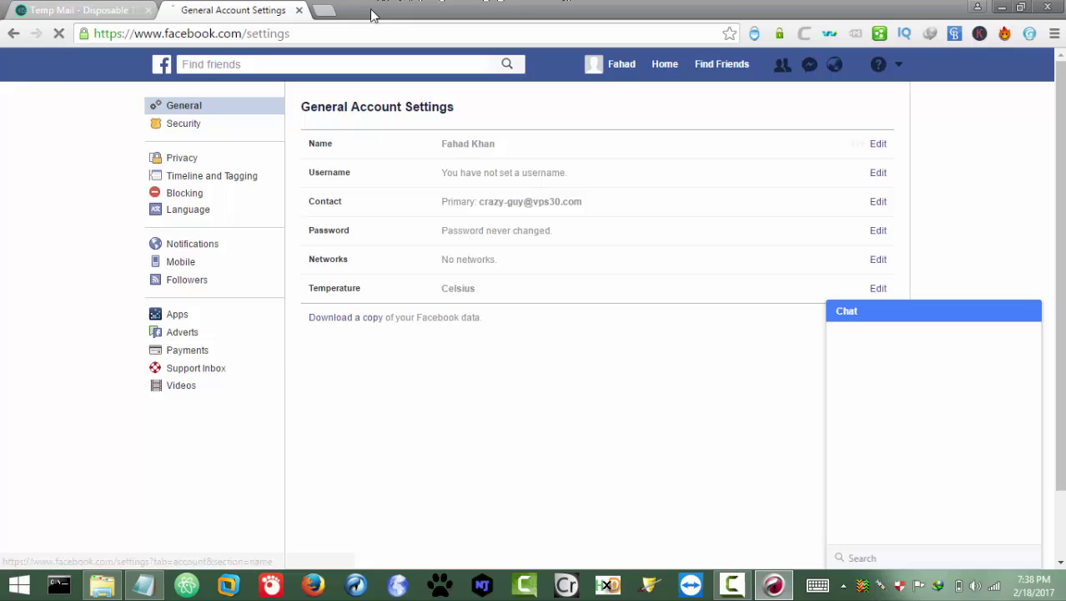
- Load messletters.com in a new browser tab
click(111, 6)
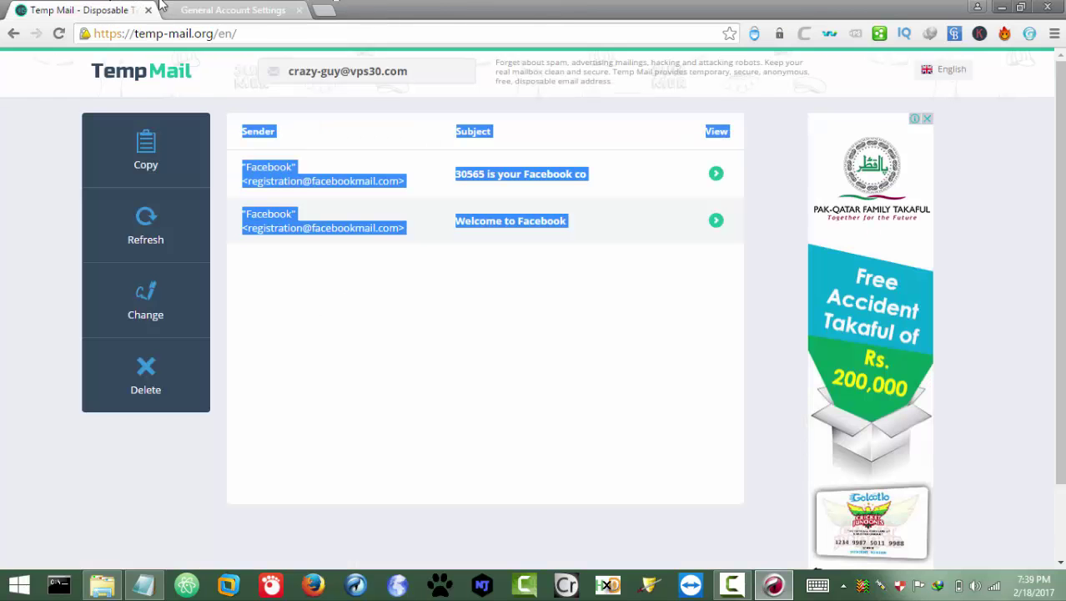
click(325, 10)
text(messl)
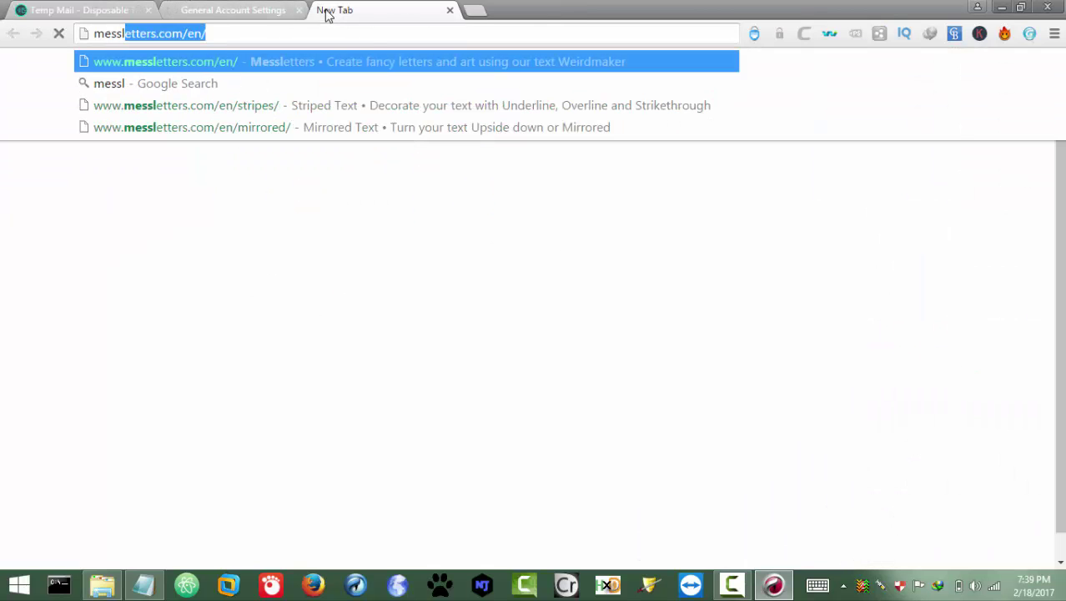
key(Return)
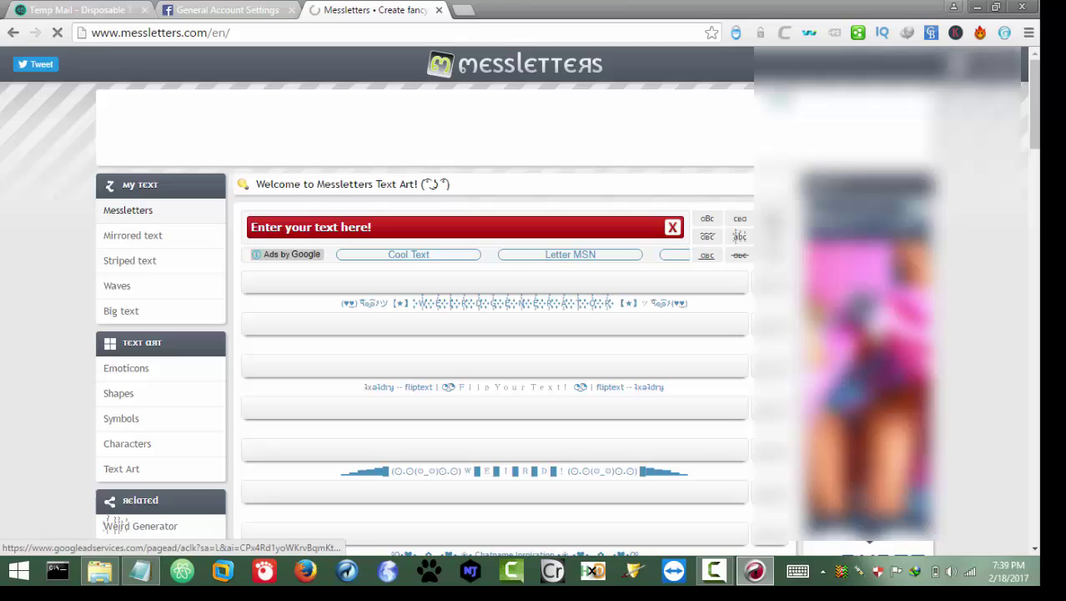
drag(1031, 91, 1031, 171)
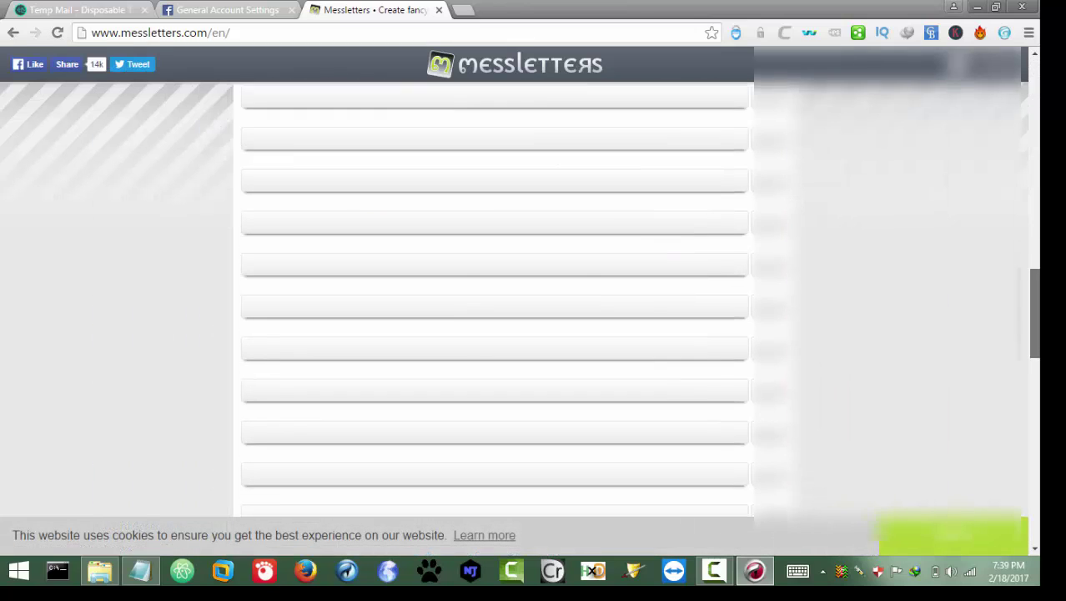
scroll(1031, 170, up, 3)
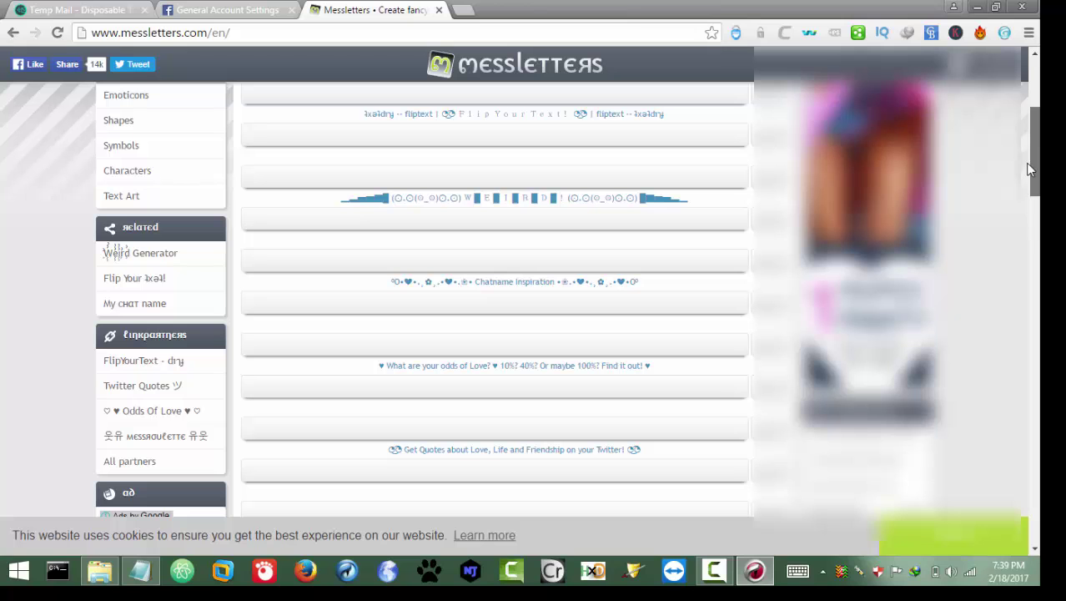
drag(1036, 133, 1037, 76)
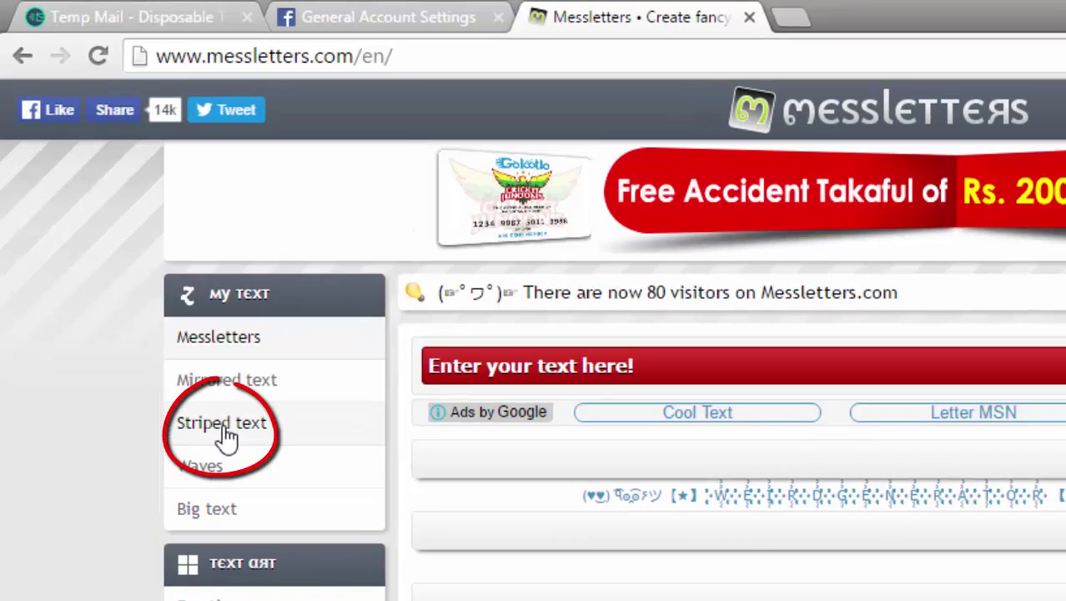
click(228, 438)
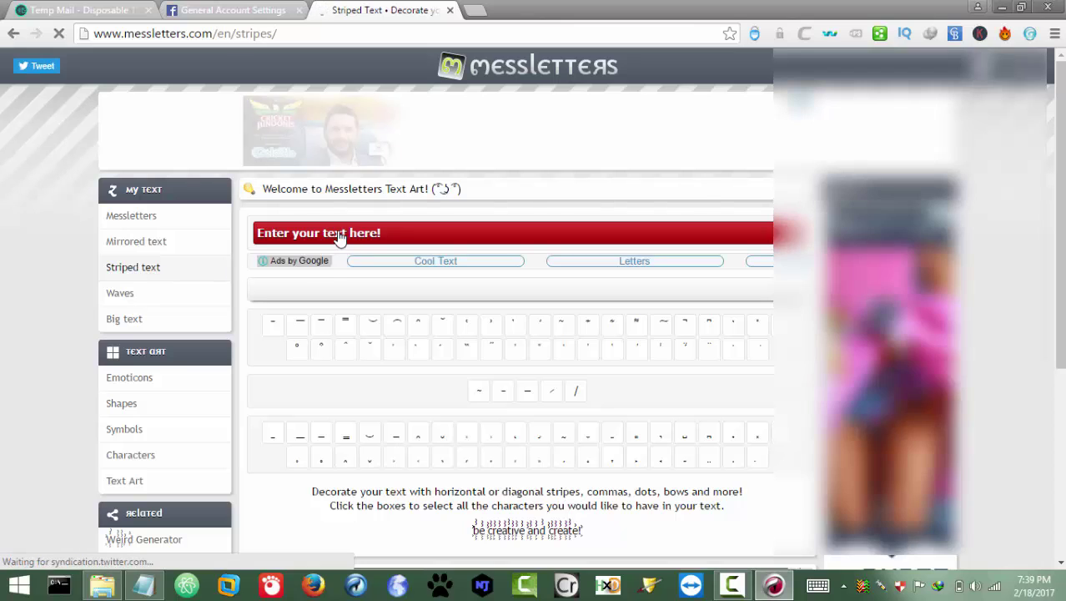
click(340, 237)
text(Fa)
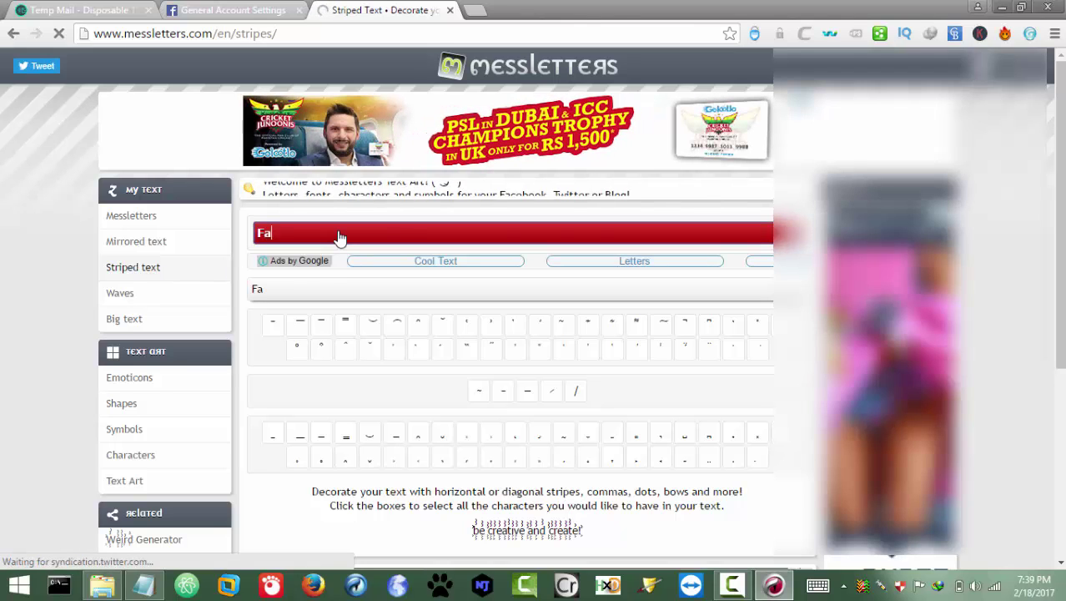
text(had Khan)
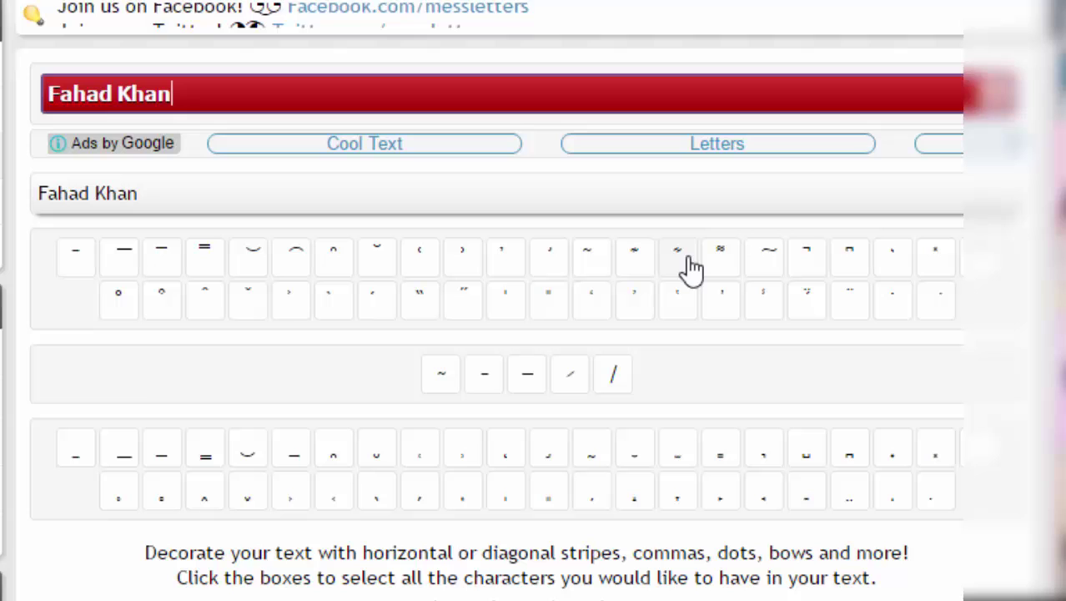
click(714, 265)
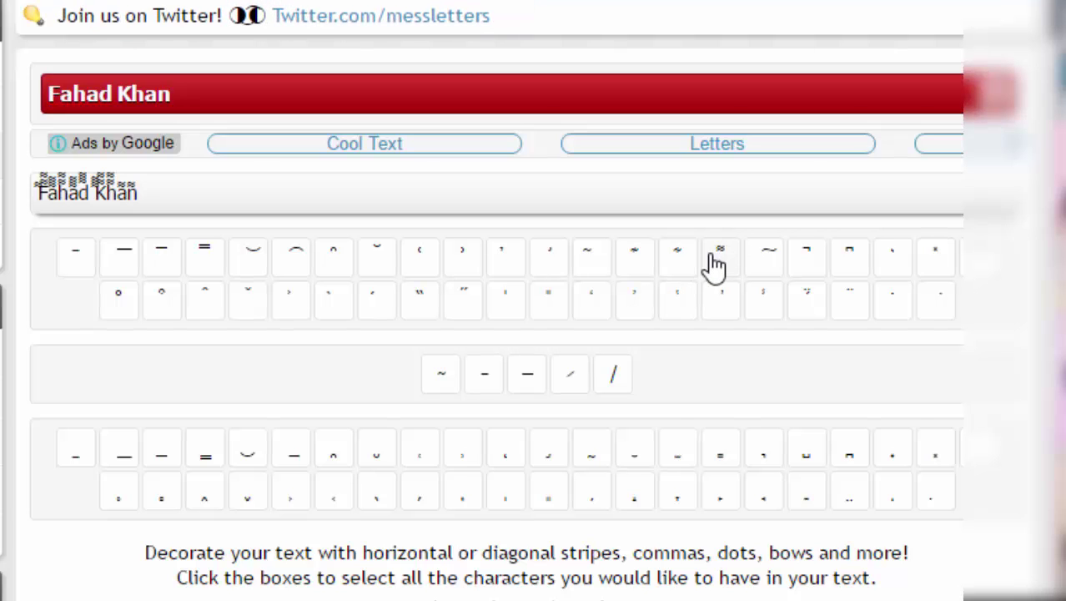
click(714, 266)
click(714, 265)
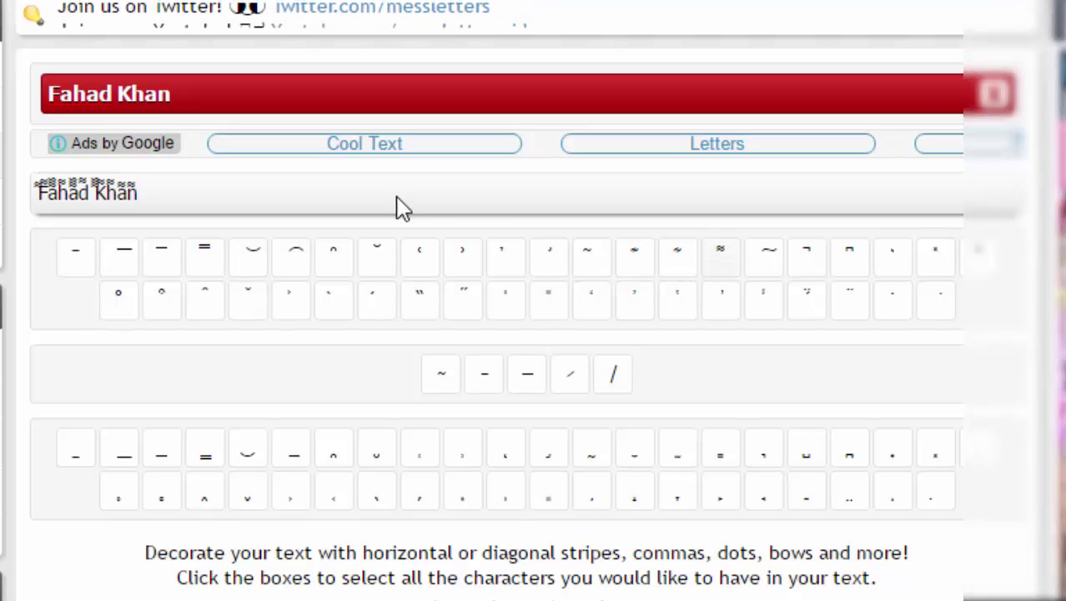
click(643, 265)
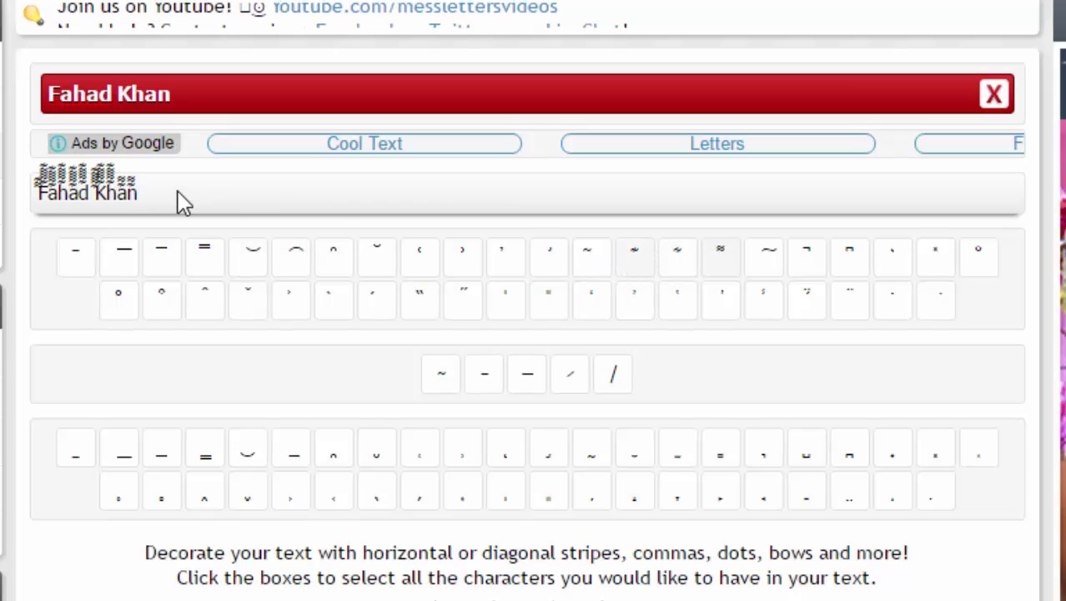
- Copy the decorated name and paste it as the first name, keeping only striped Fahad
drag(179, 201, 33, 191)
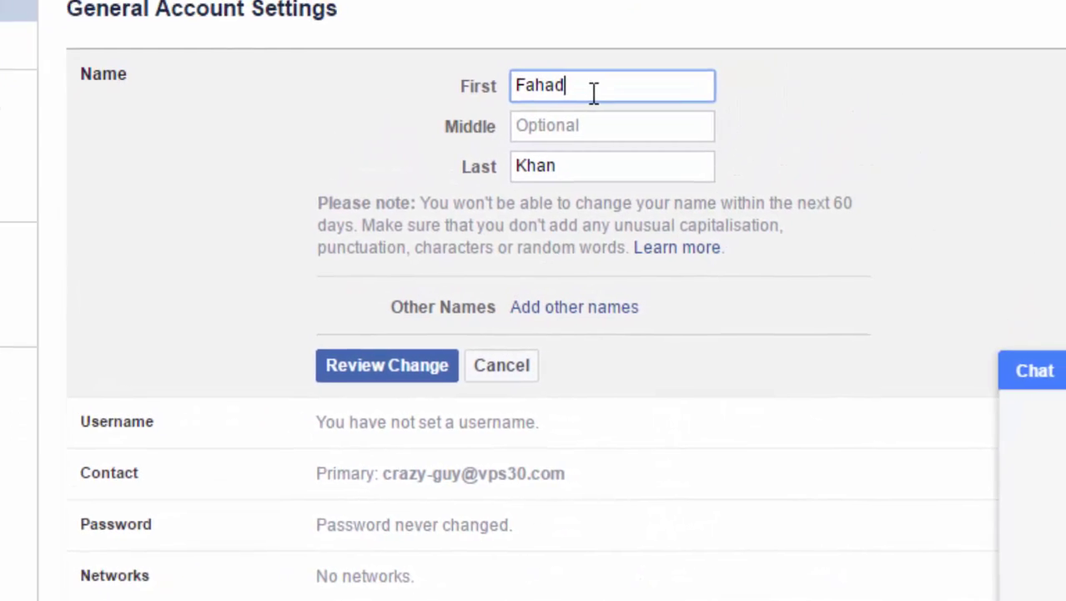
double_click(566, 152)
key(ctrl+v)
key(shift+Left)
key(shift+Left)
key(shift+Left)
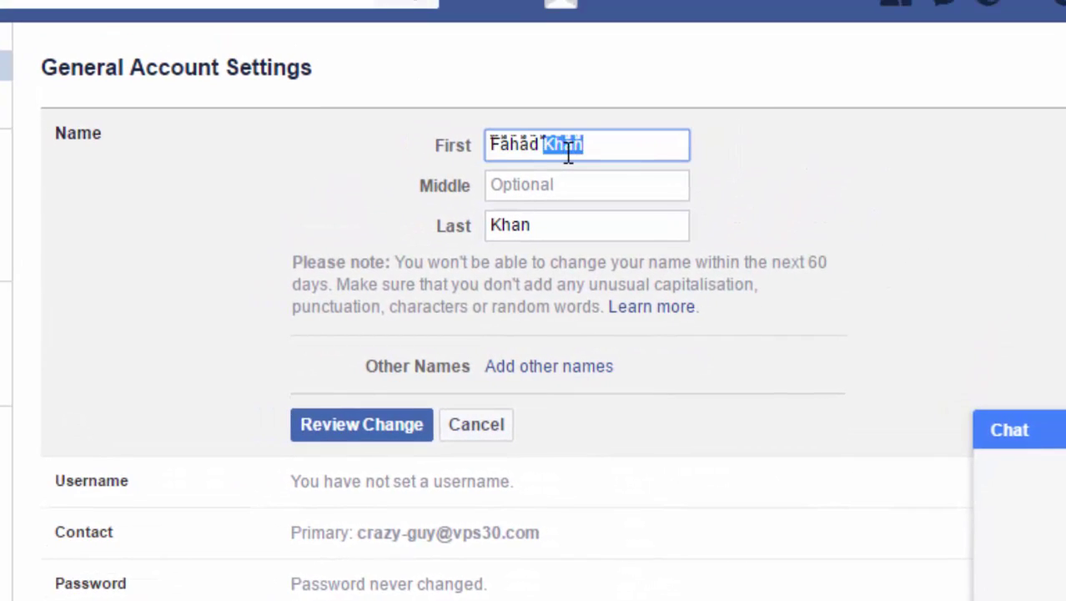
key(shift+Left)
key(shift+Right)
key(BackSpace)
- Replace the last name with striped Khan and submit the change for review
click(564, 223)
key(End)
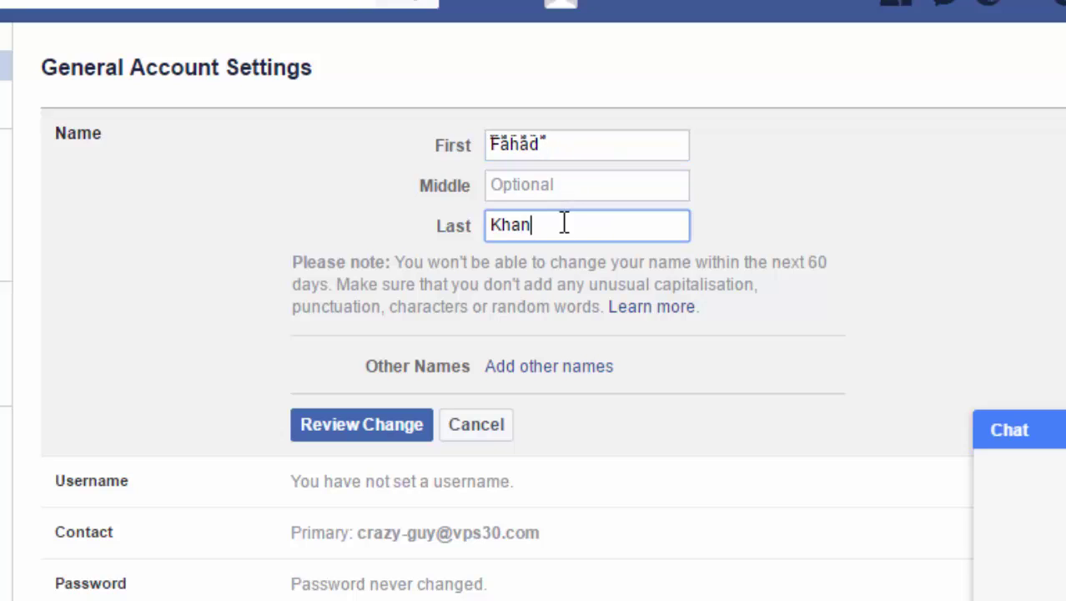
key(shift+Left)
key(shift+Left)
key(shift+Left)
key(shift+Left)
key(ctrl+v)
click(392, 428)
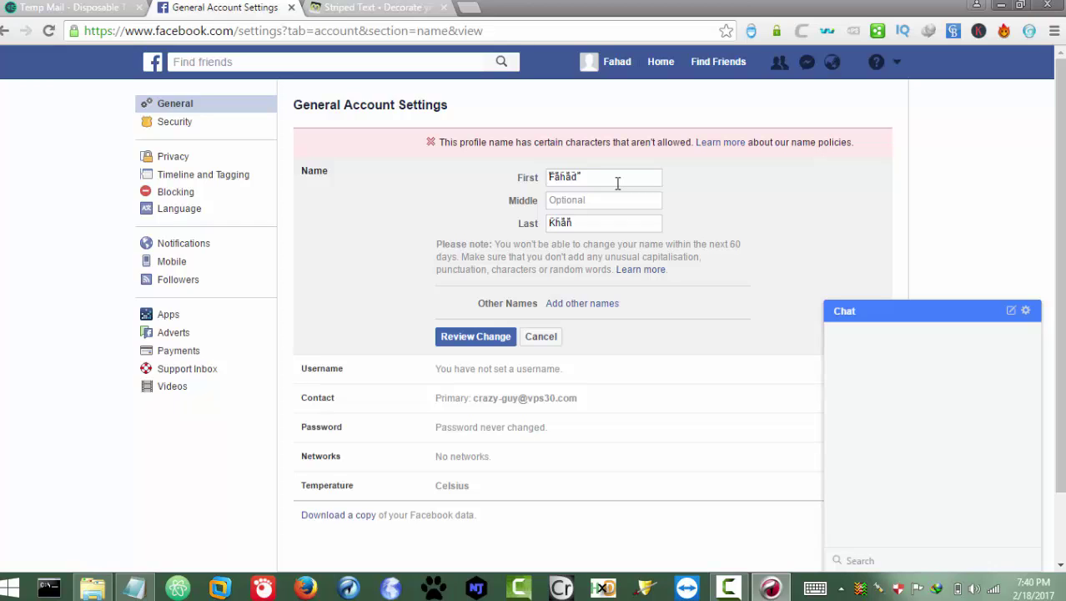
- Load google.com in a new browser tab
click(472, 8)
text(g)
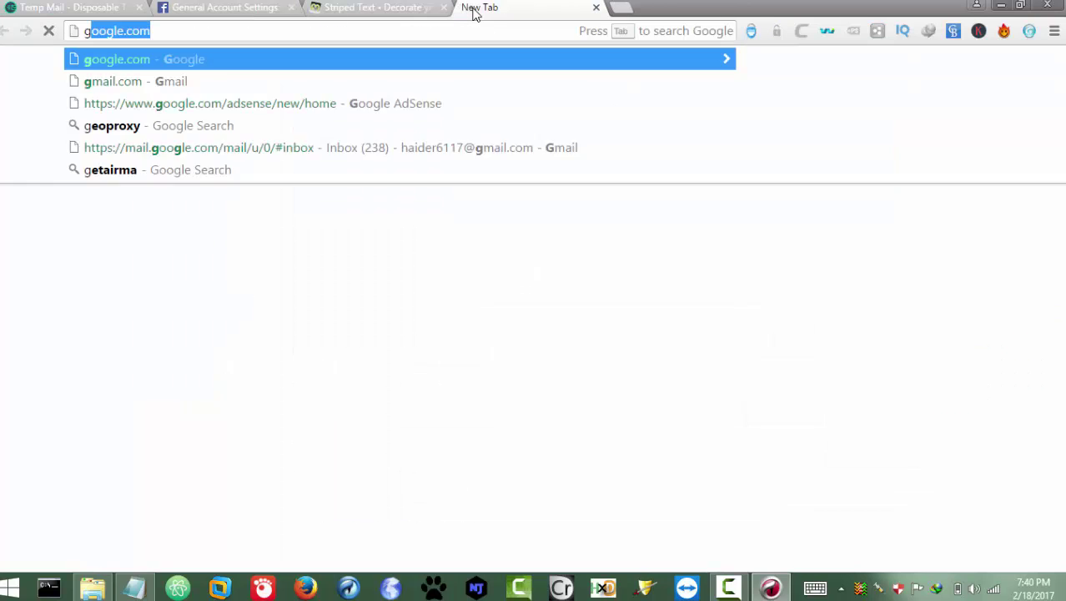
text(oogle.com)
key(BackSpace)
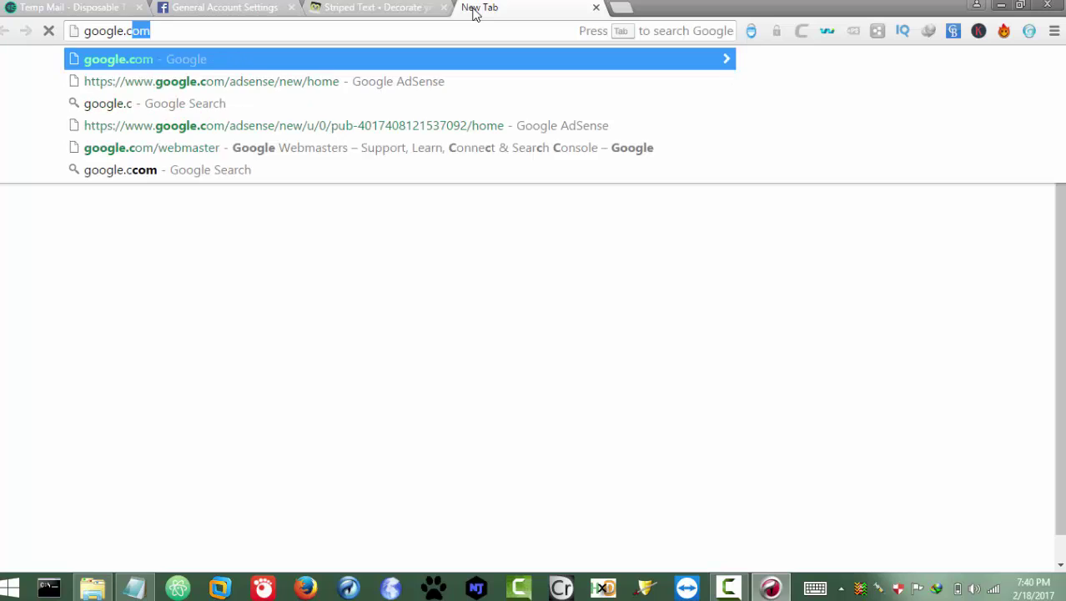
key(Return)
click(227, 7)
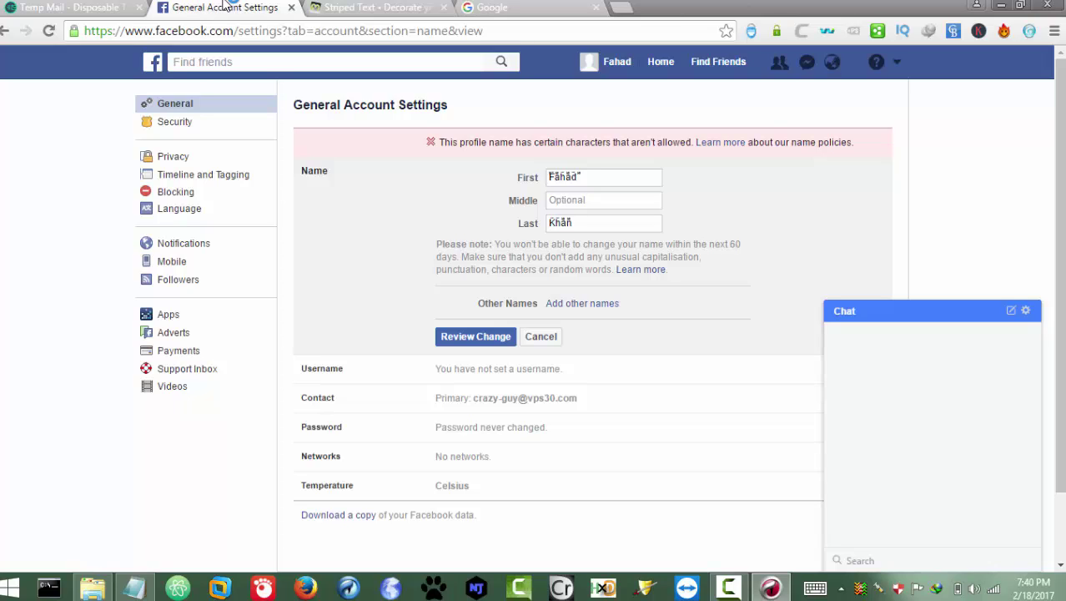
- Search Google for geoproxy
click(501, 8)
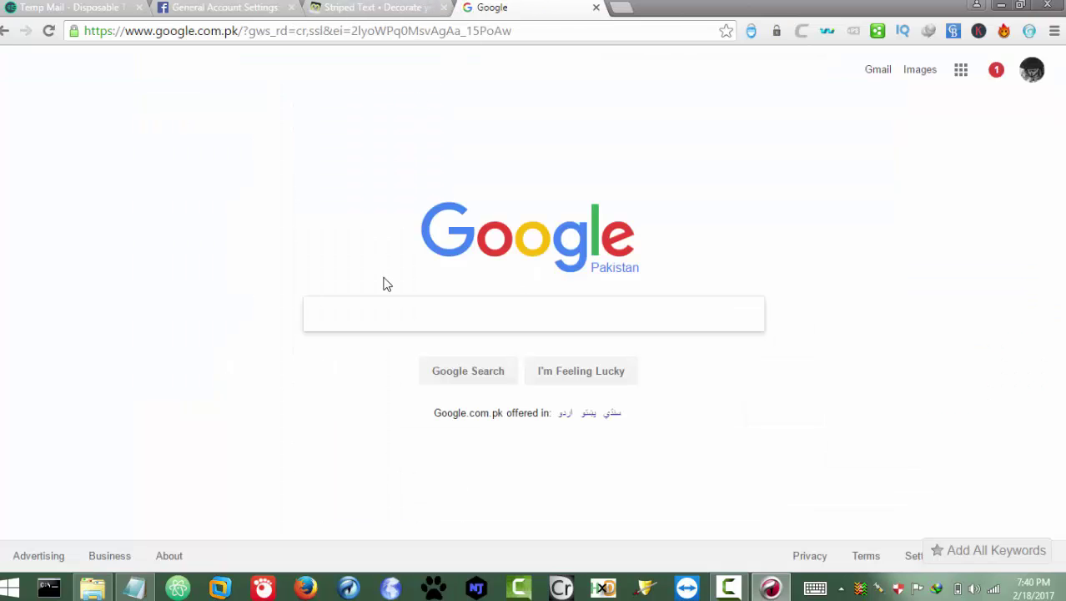
text(geo)
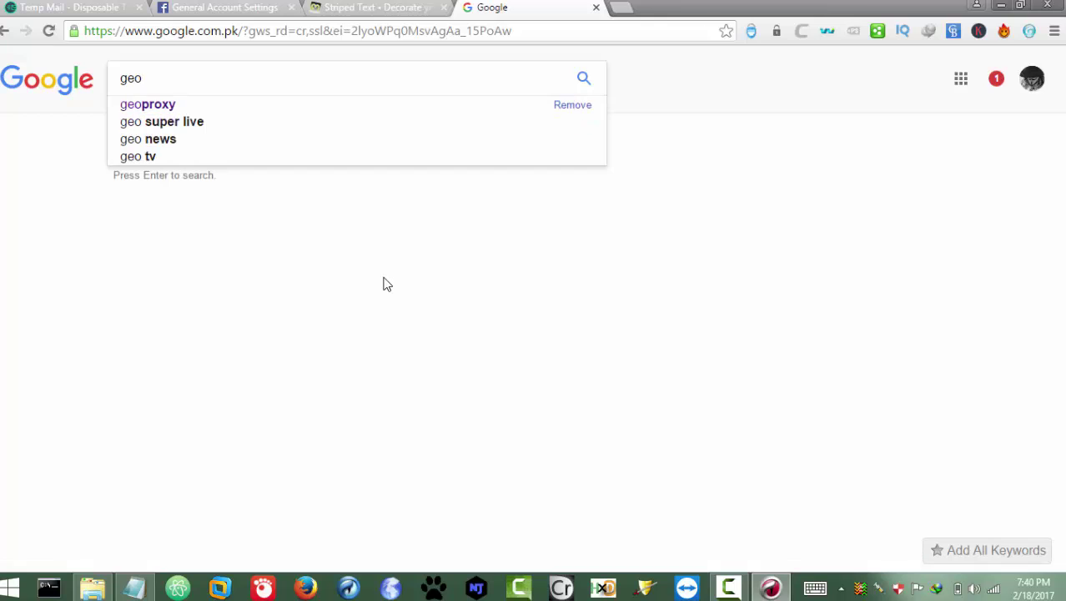
key(Down)
key(Return)
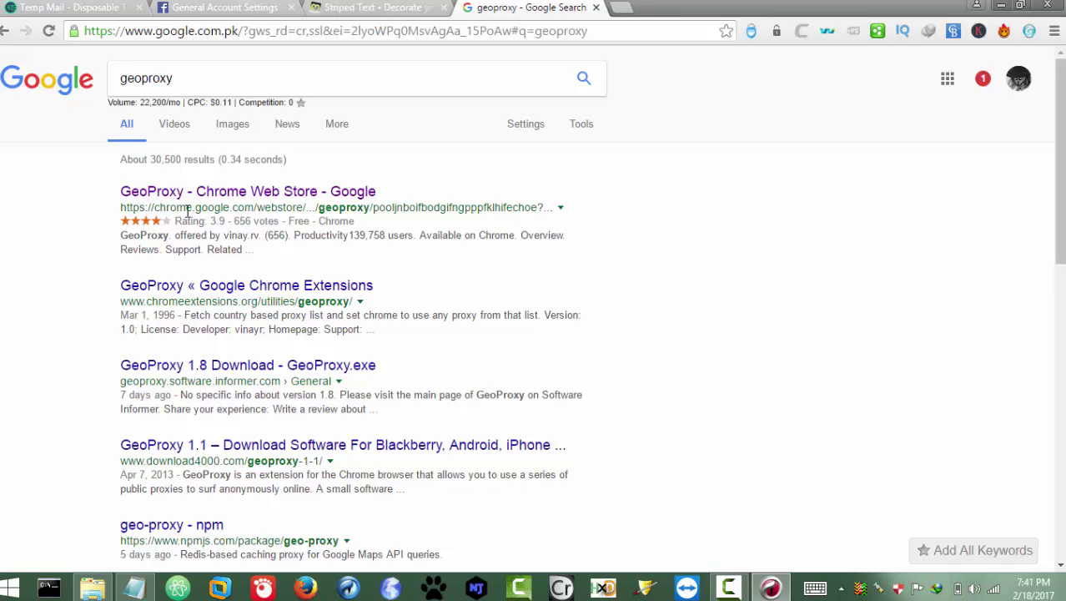
- Open the GeoProxy Chrome Web Store listing, then close its tab
click(226, 194)
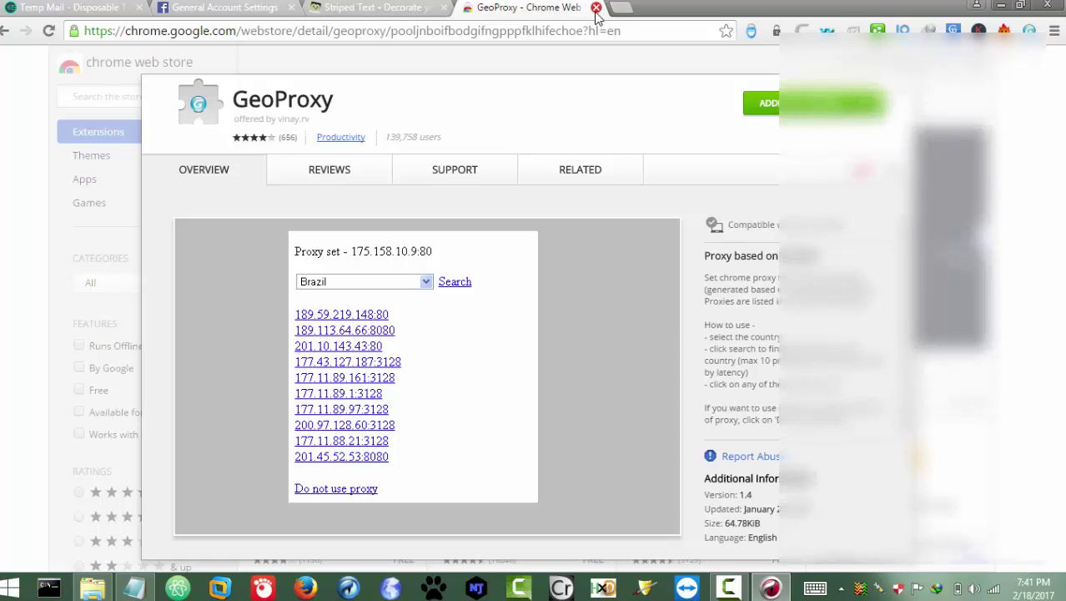
click(596, 7)
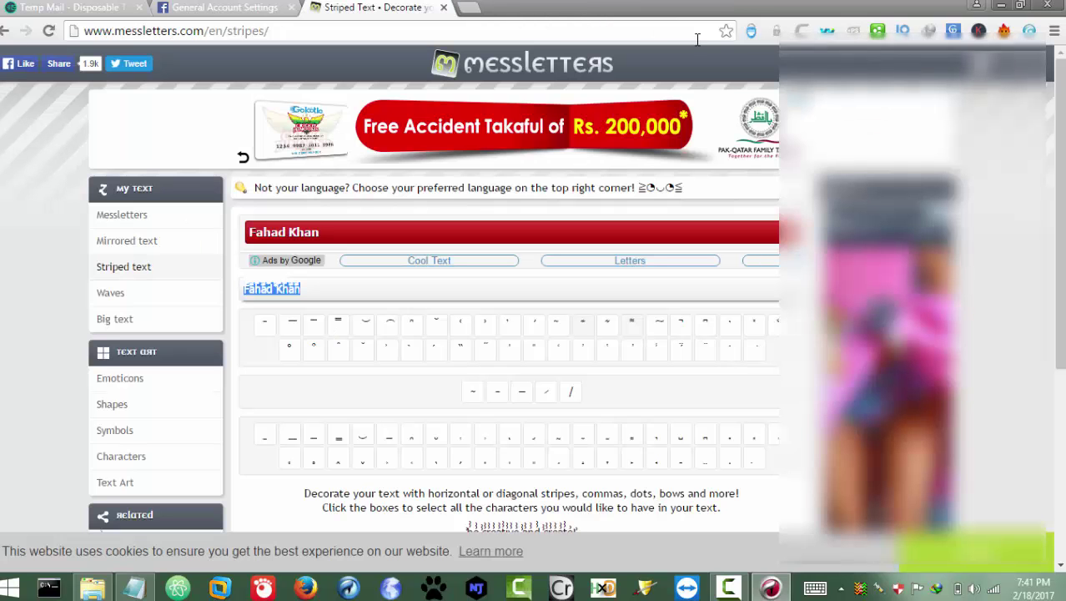
- Switch back to the Facebook General Account Settings tab
click(234, 6)
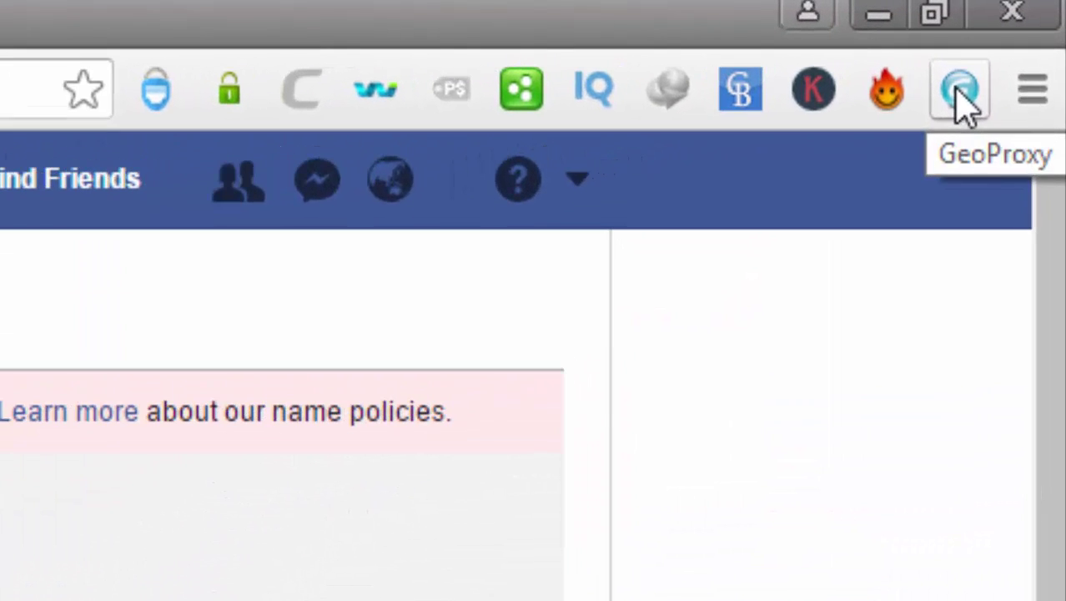
- In GeoProxy, choose Spain, search proxies, and use 185.40.150.3:8080
click(1029, 33)
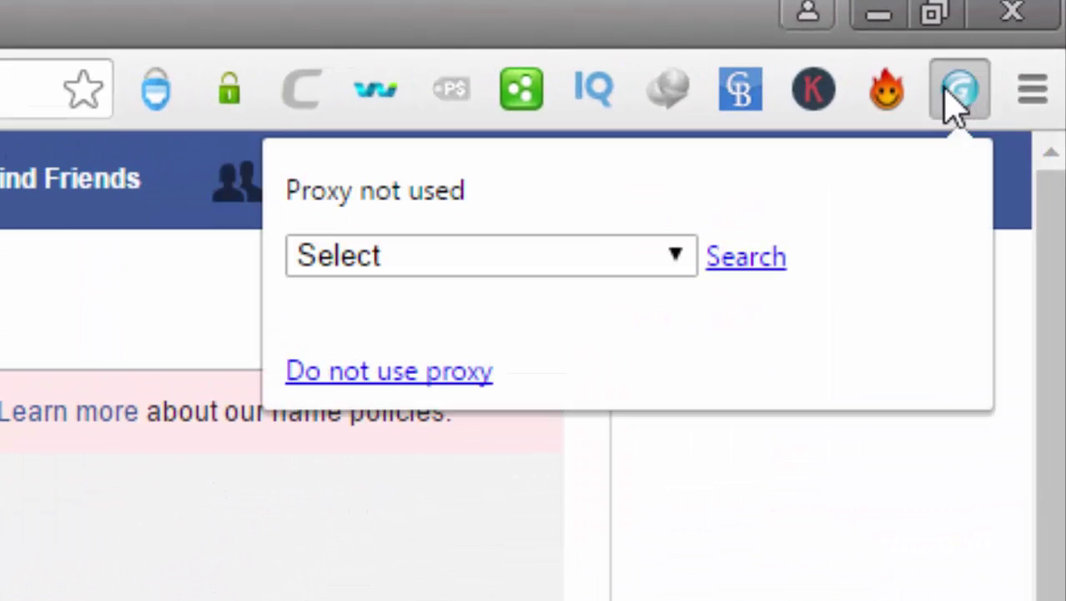
click(673, 253)
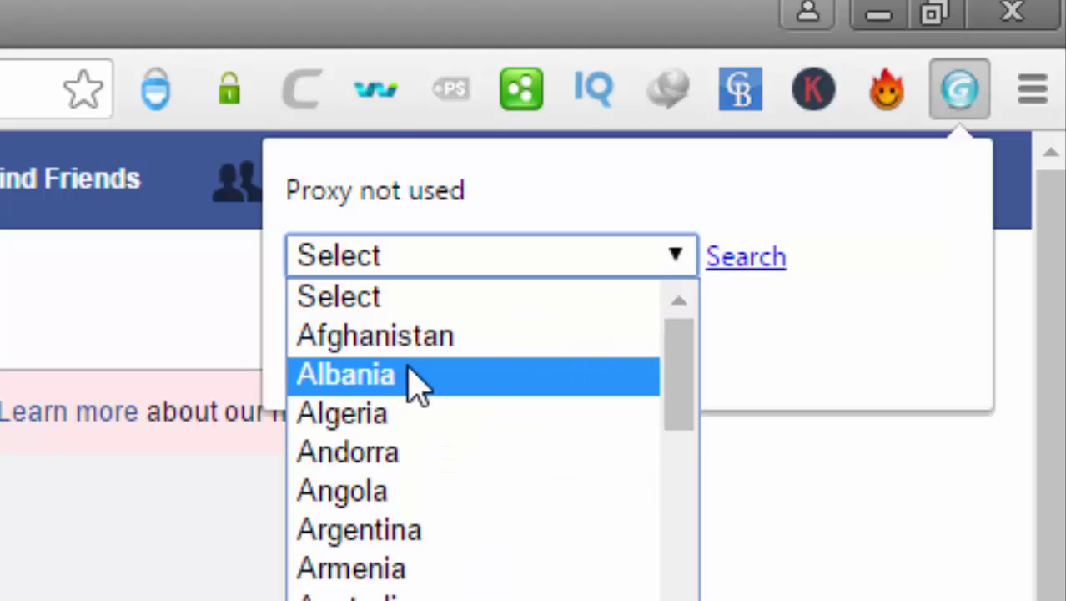
key(s)
key(p)
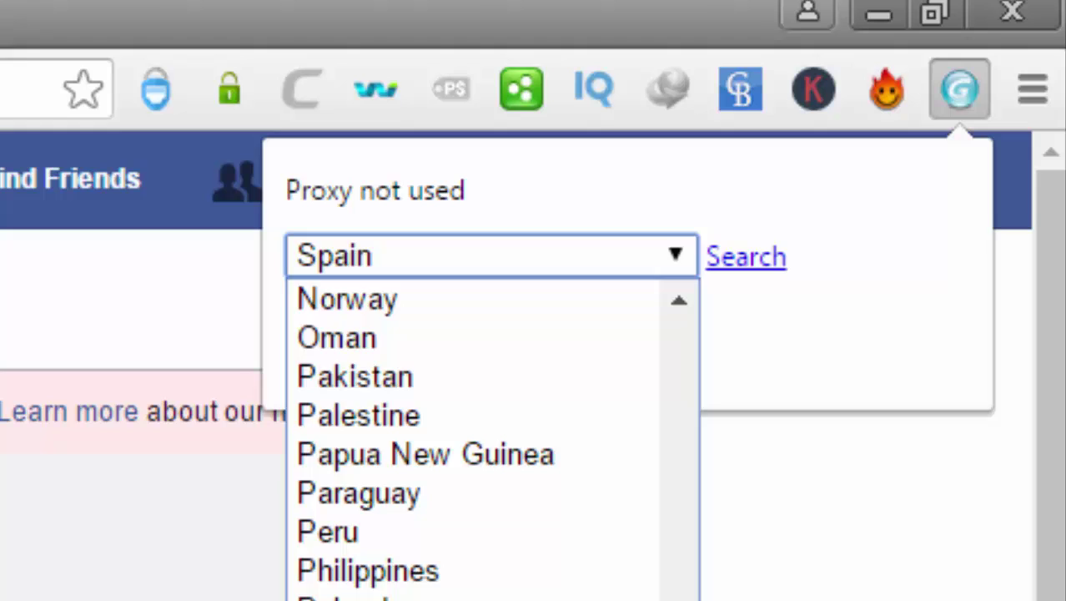
key(Return)
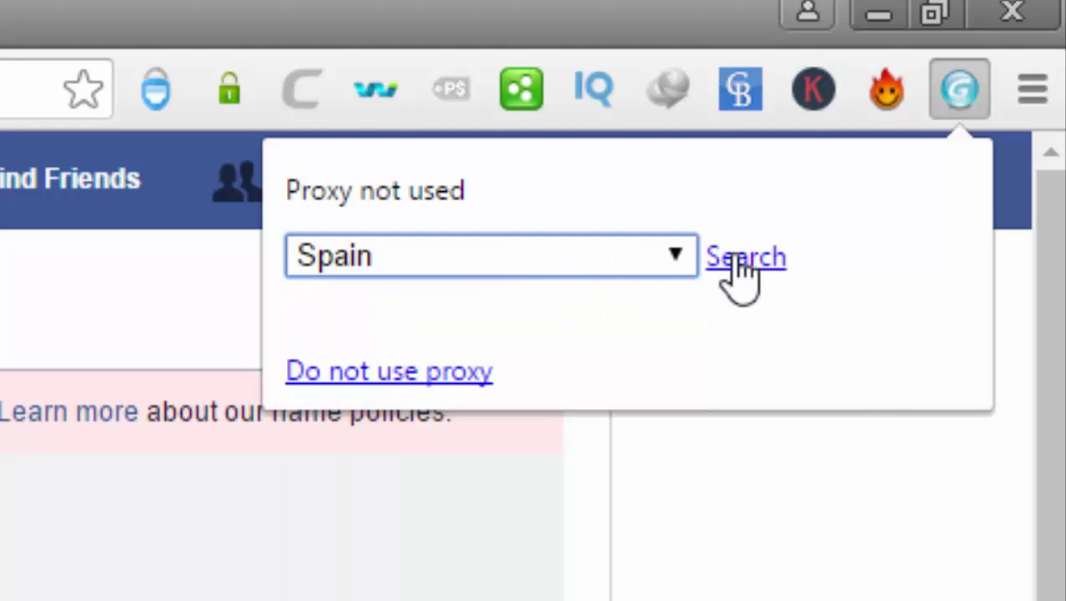
click(737, 259)
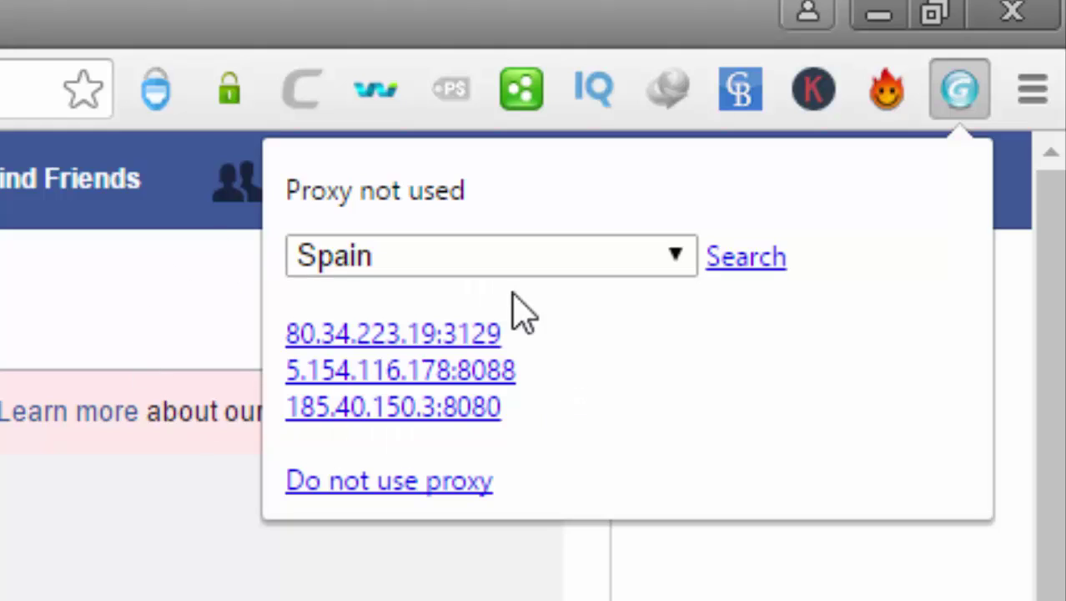
click(402, 420)
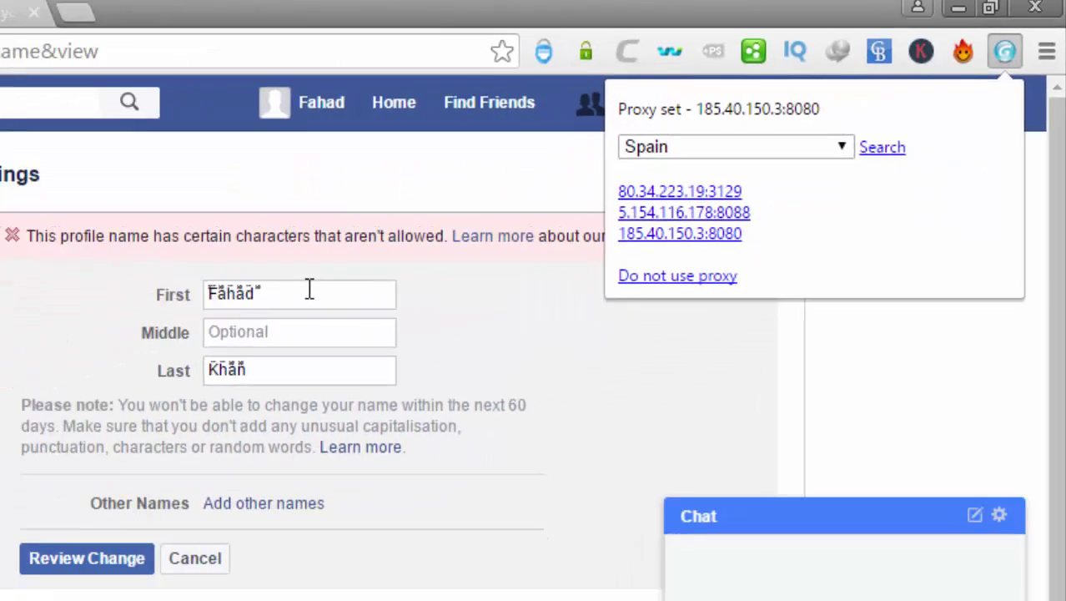
- Dismiss the proxy popup and submit the decorated first and last name for review
click(542, 201)
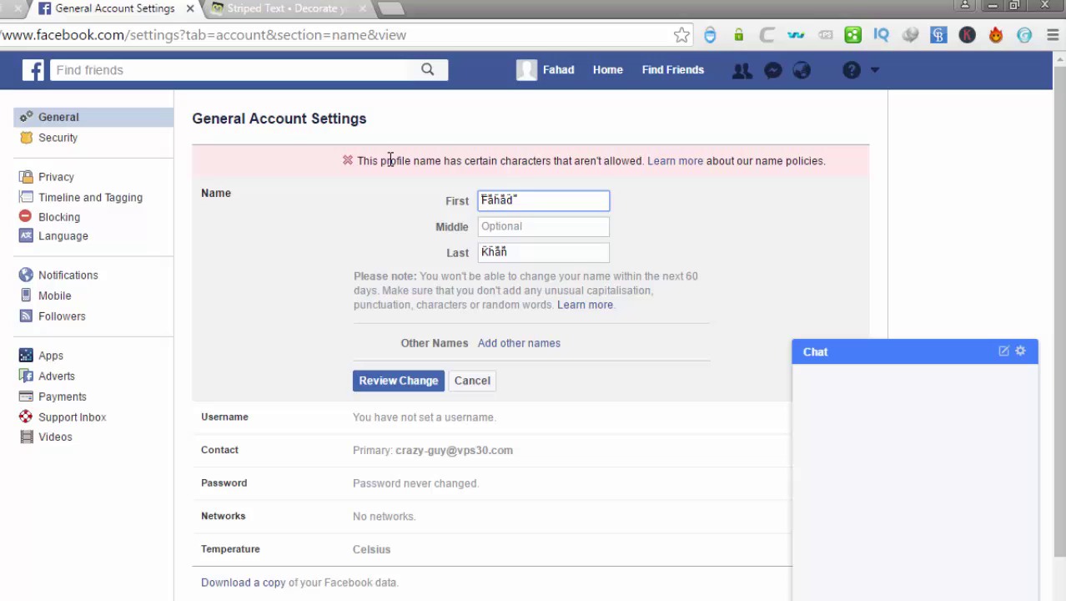
click(380, 382)
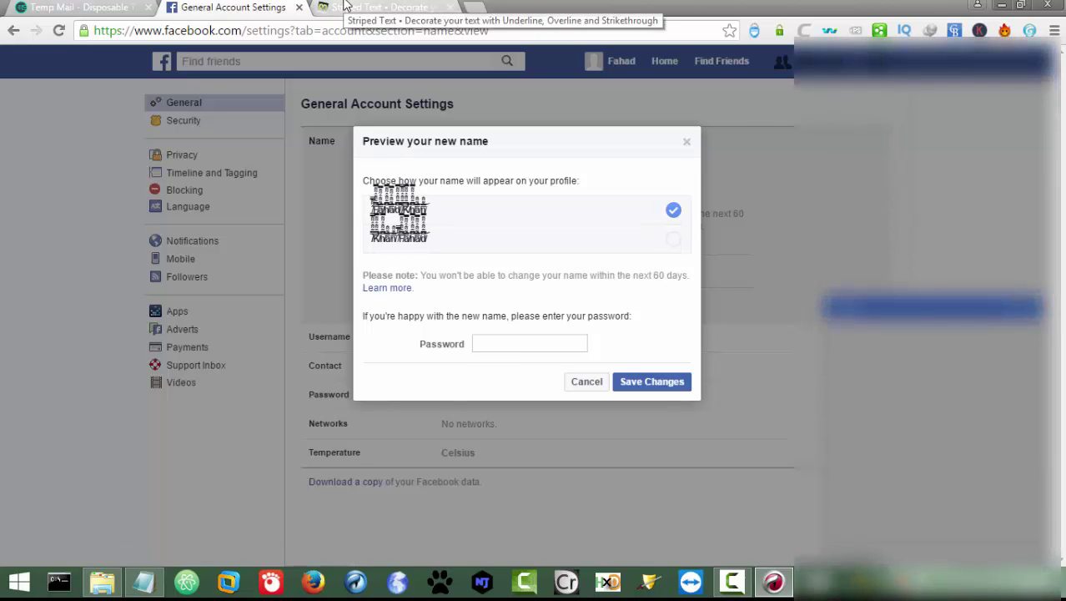
- Add another stripe to the name decoration in Messletters, then return to Facebook's name preview
click(343, 6)
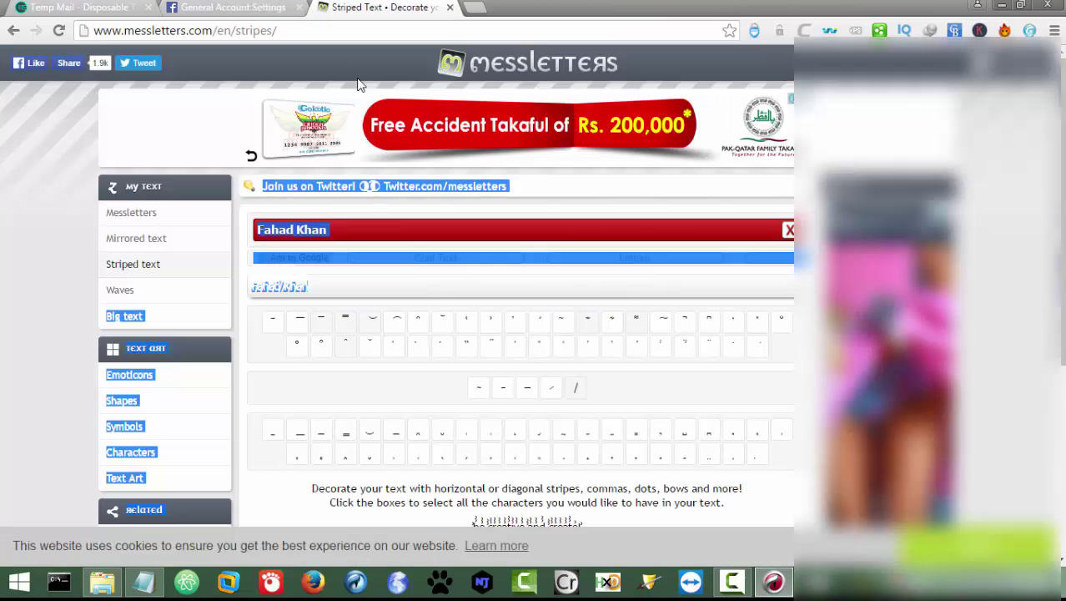
click(342, 221)
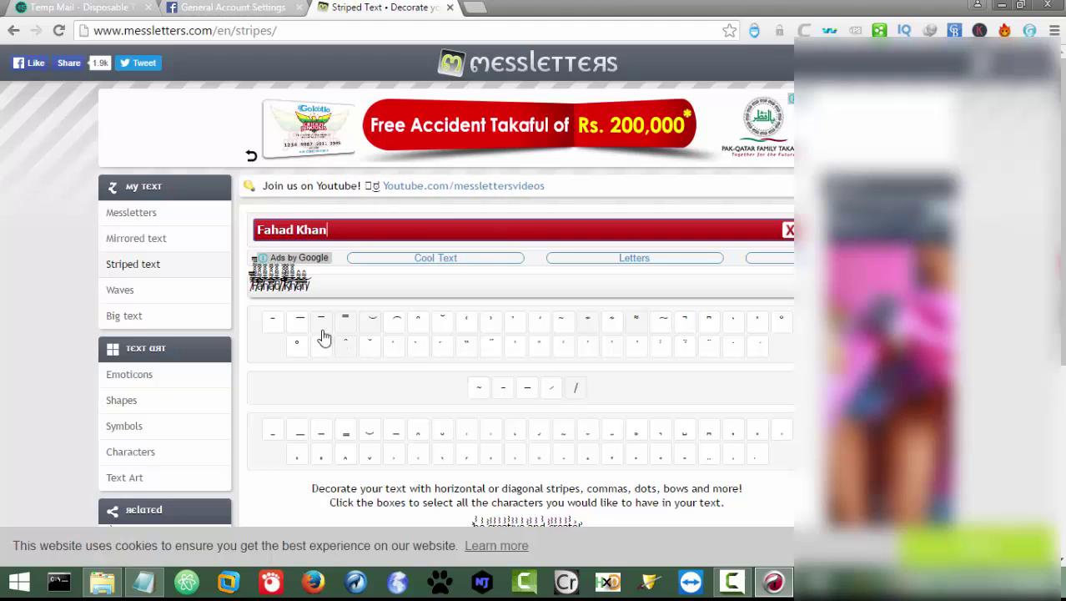
click(417, 329)
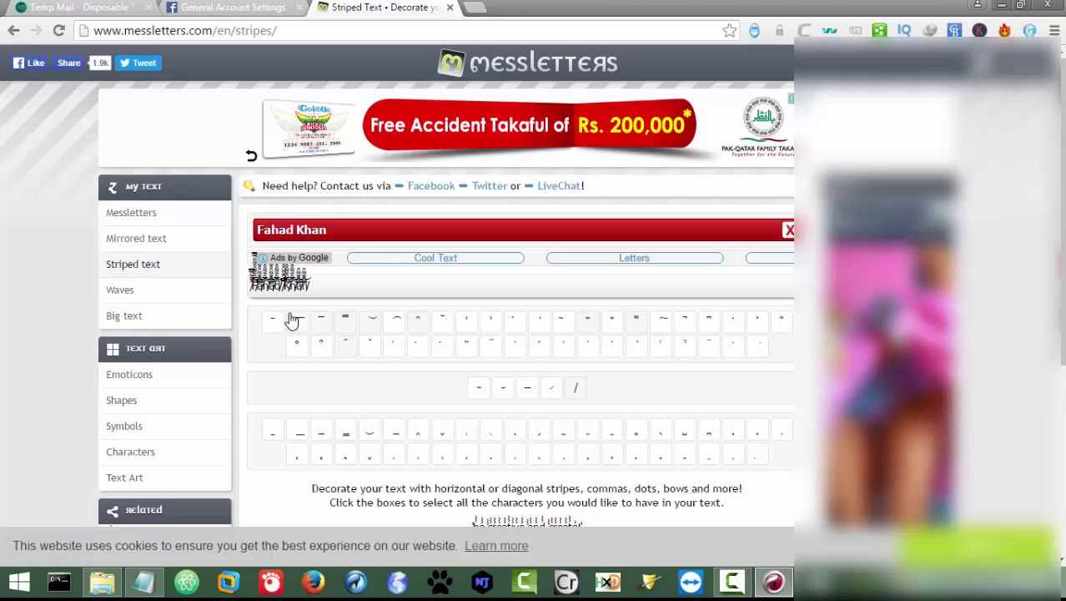
click(265, 4)
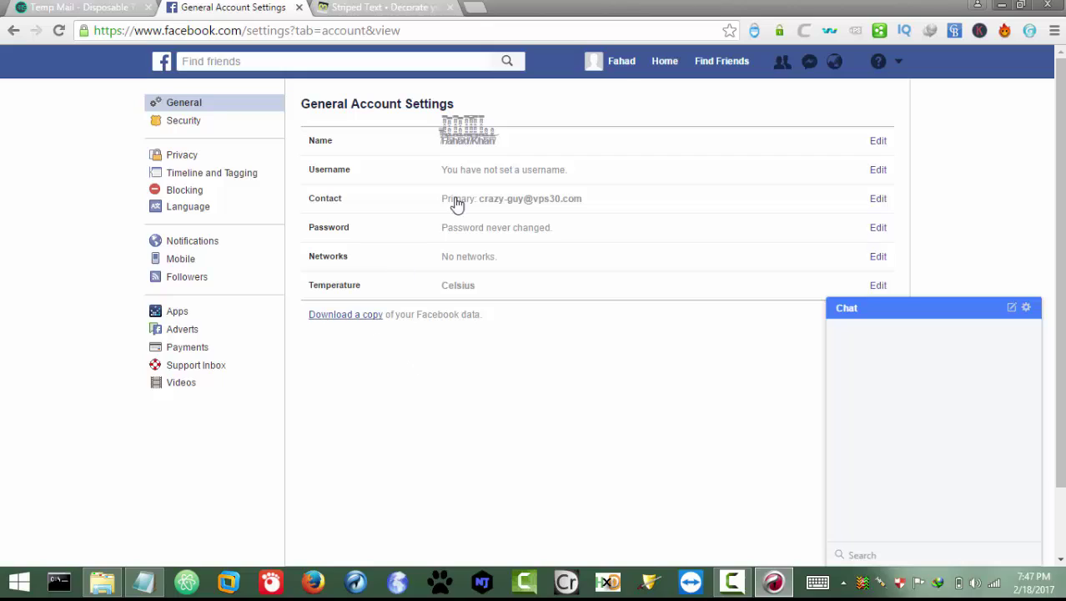
- View the profile with the new striped name and switch GeoProxy to 'Do not use proxy'
click(609, 67)
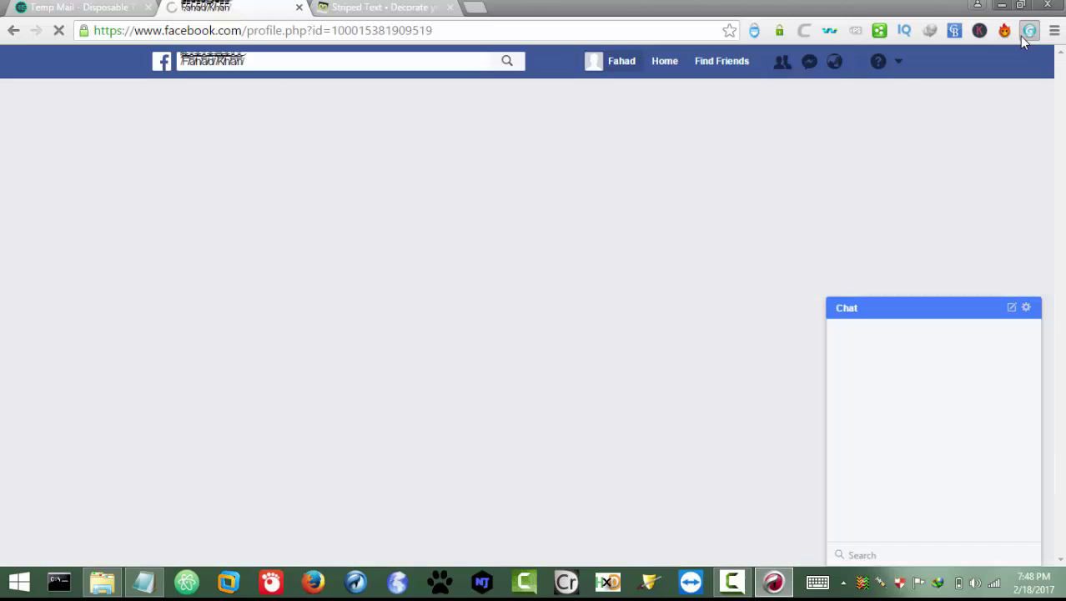
click(1022, 35)
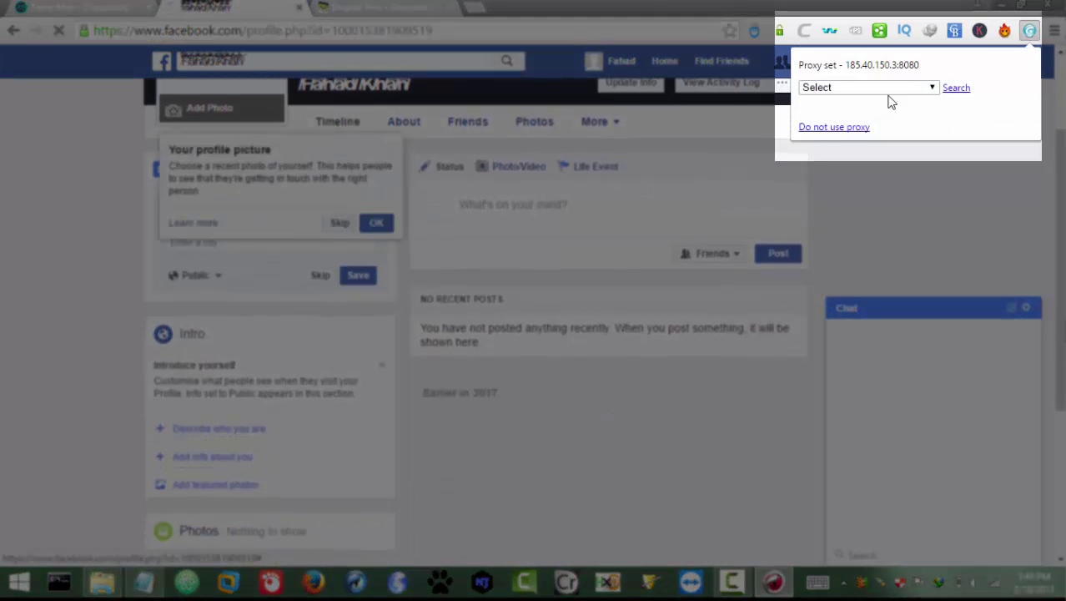
click(829, 132)
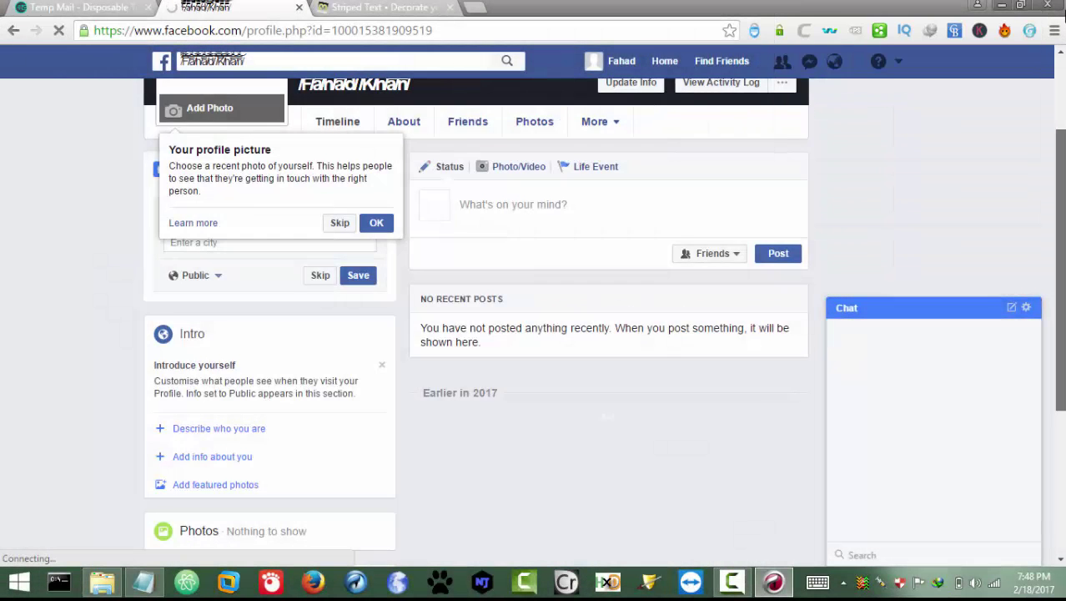
click(1061, 50)
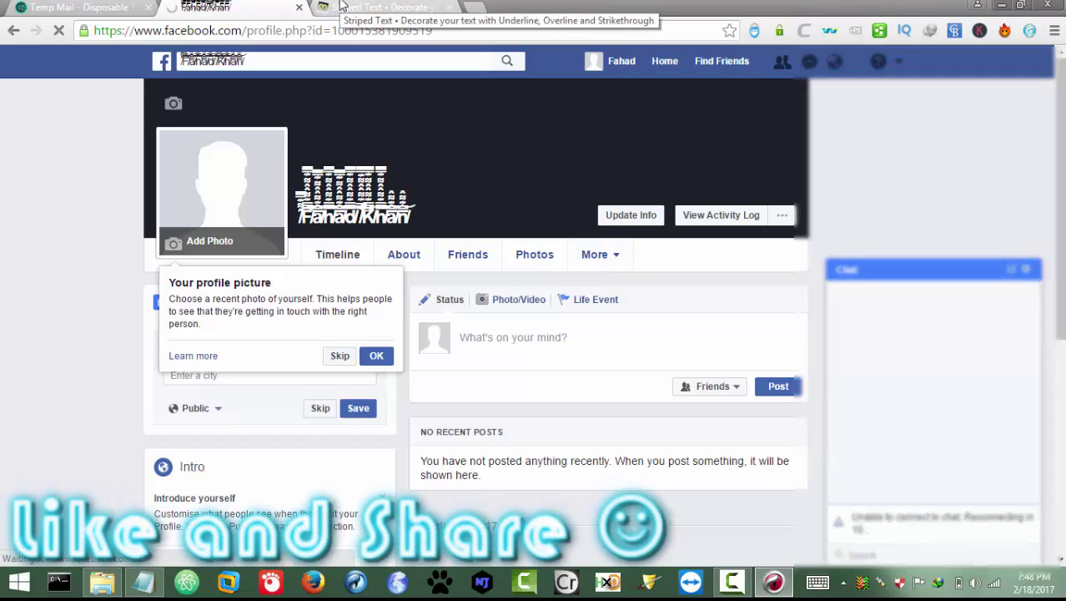
click(340, 6)
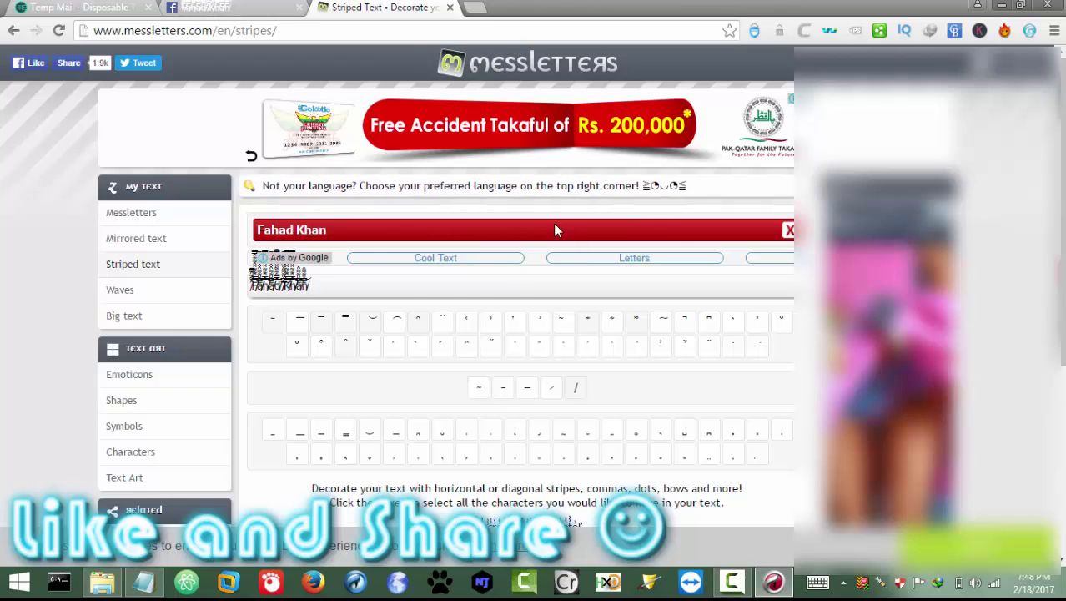
triple_click(312, 228)
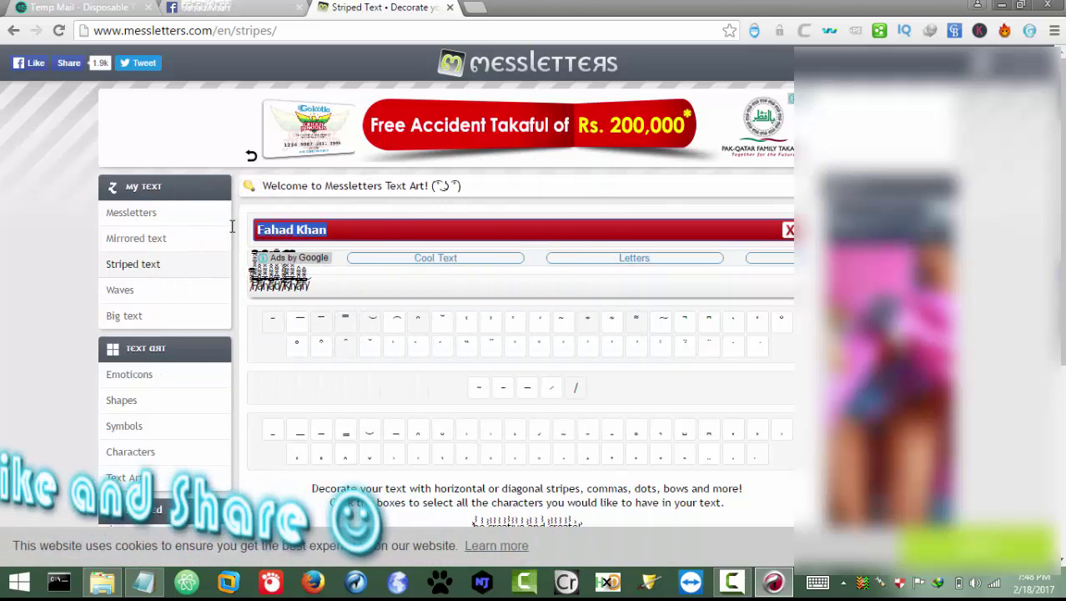
click(183, 5)
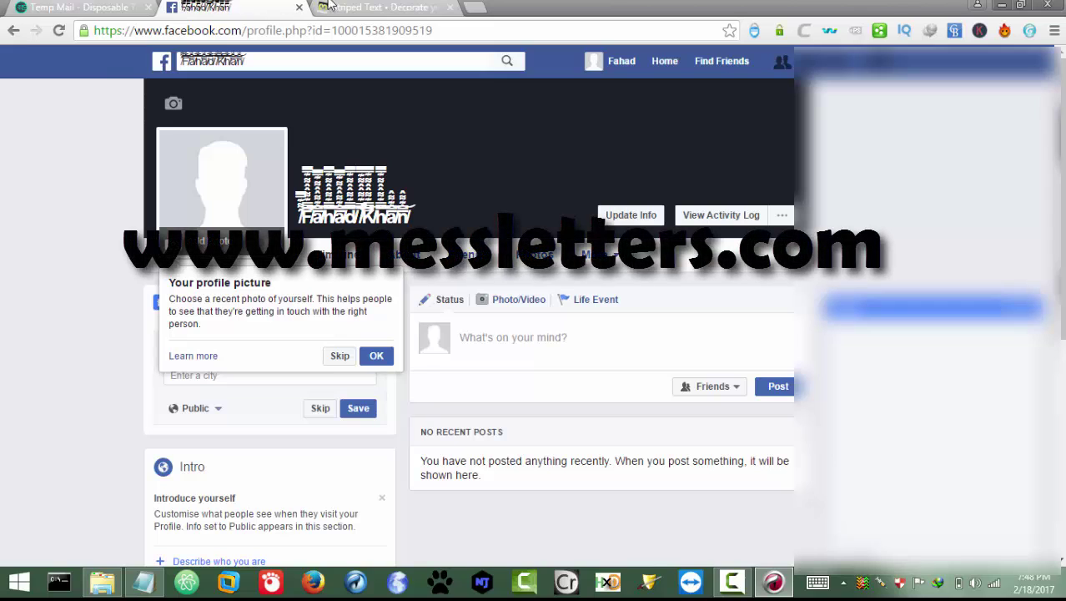
click(381, 7)
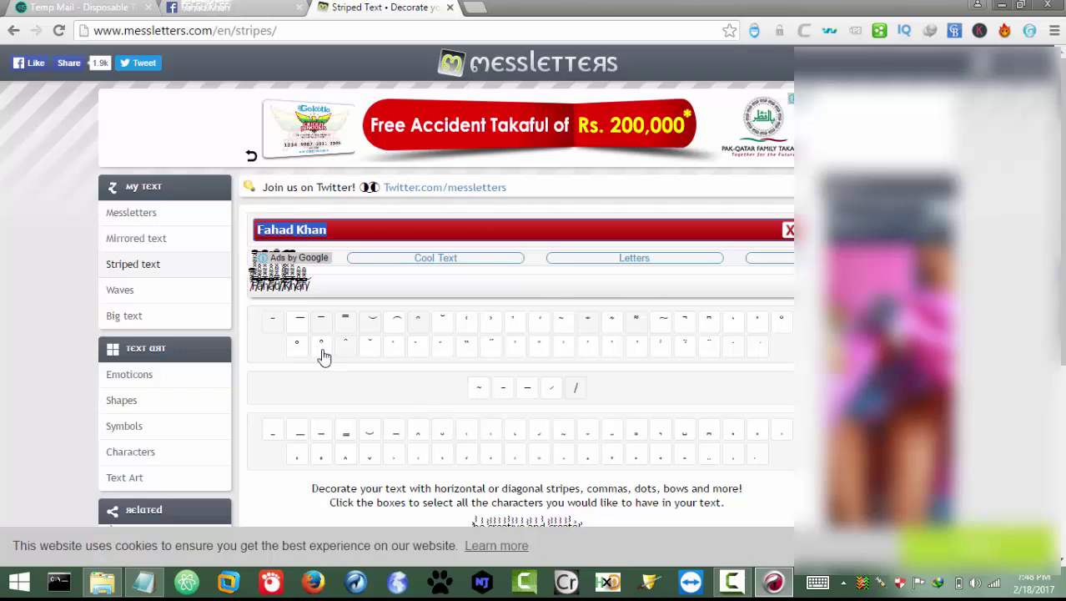
click(261, 7)
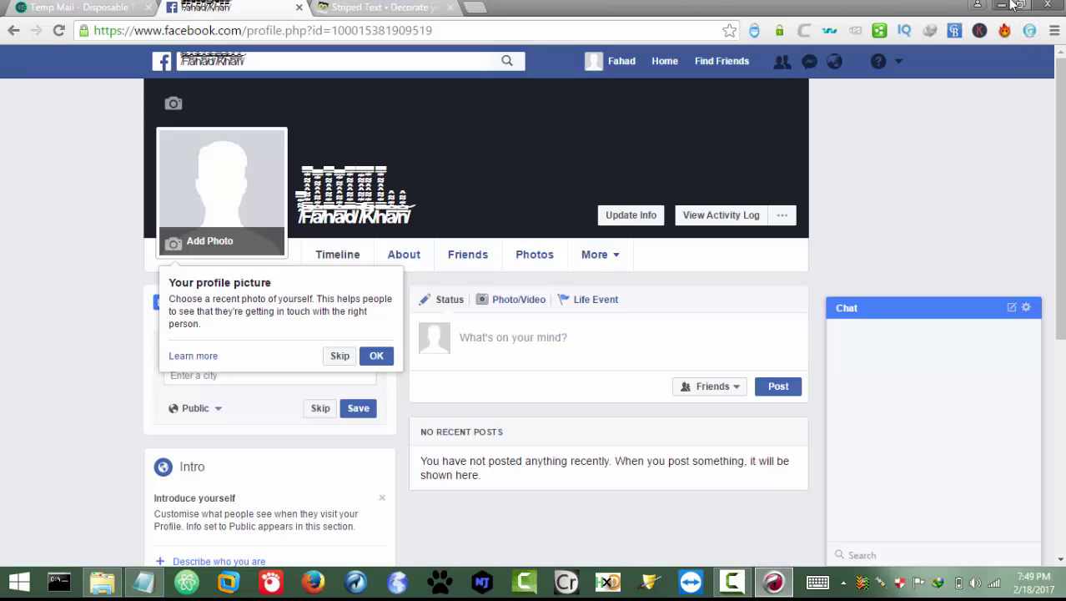
- Minimize the Chrome window to reveal the desktop
click(1004, 5)
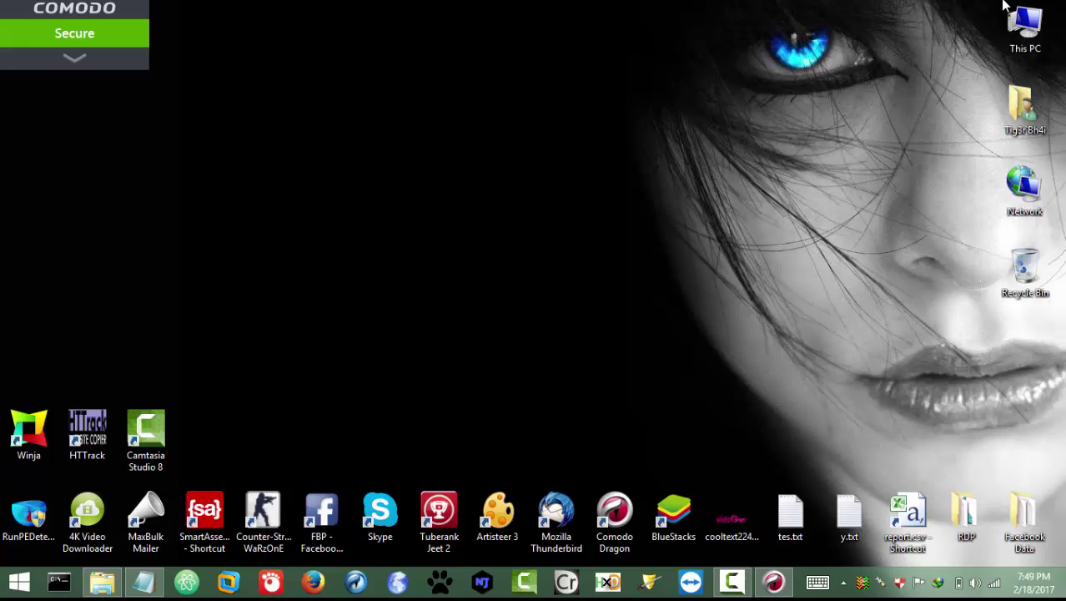